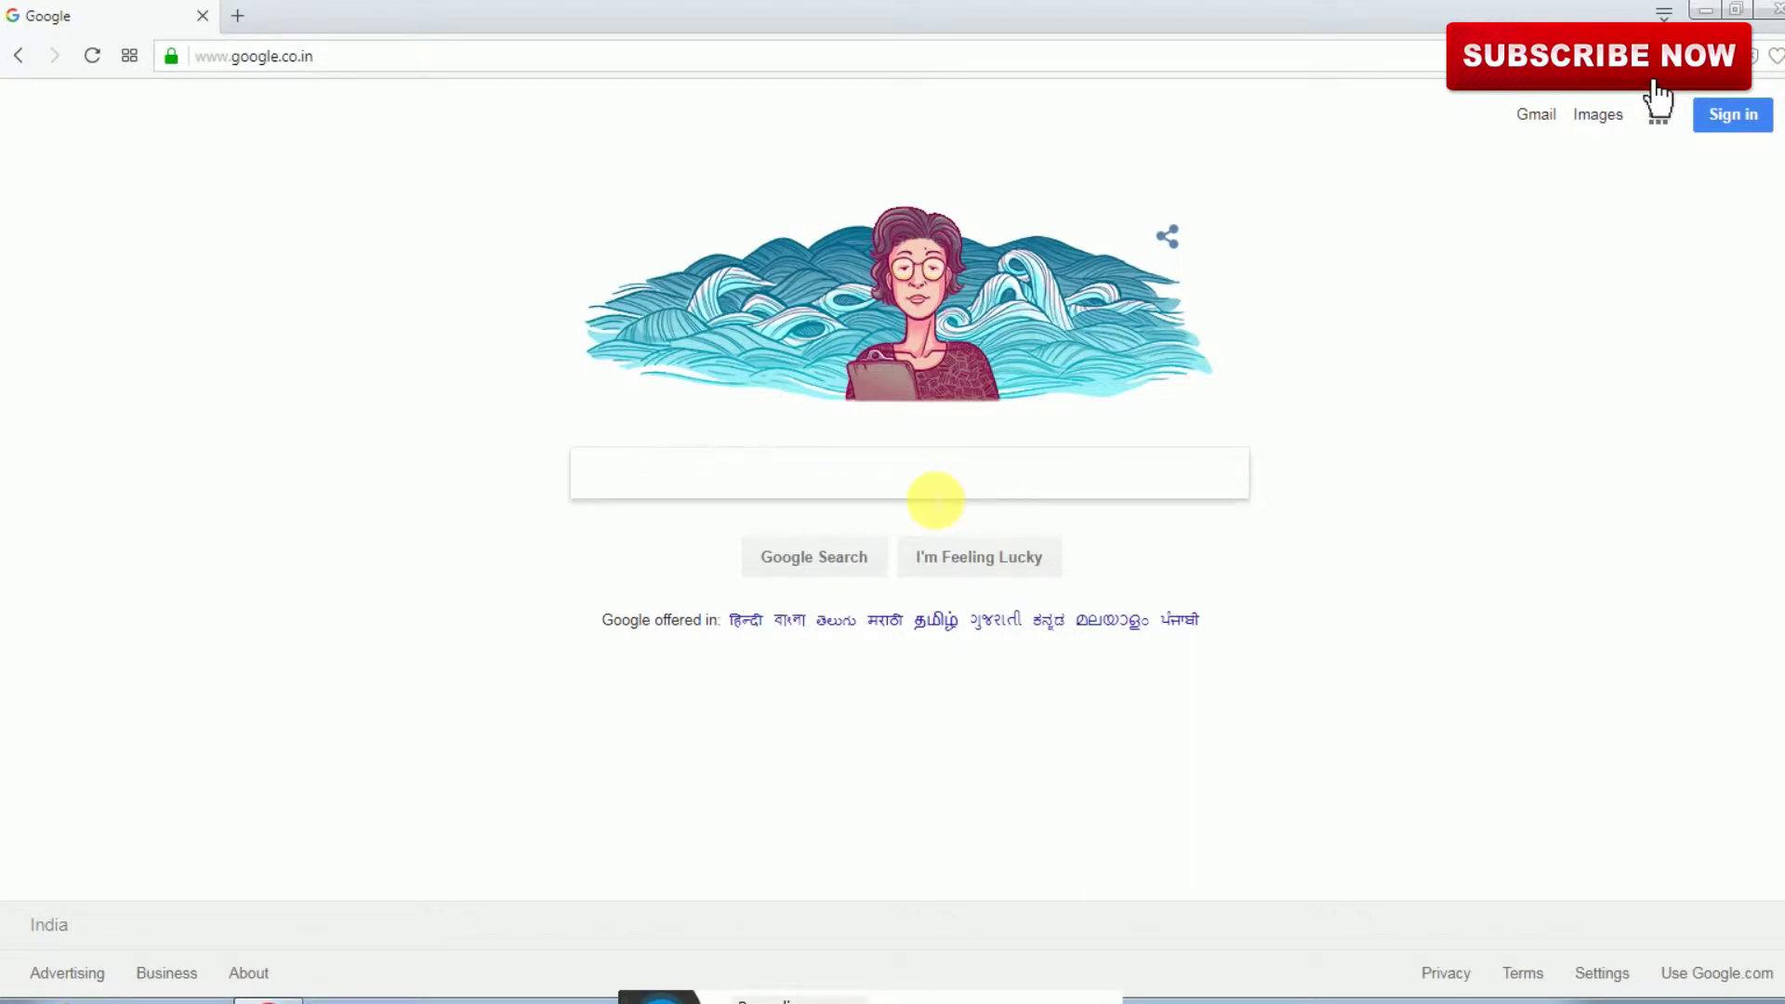
Search Google for 'GOOGLE MAPS' and open the Google Maps website
left_click(761, 491)
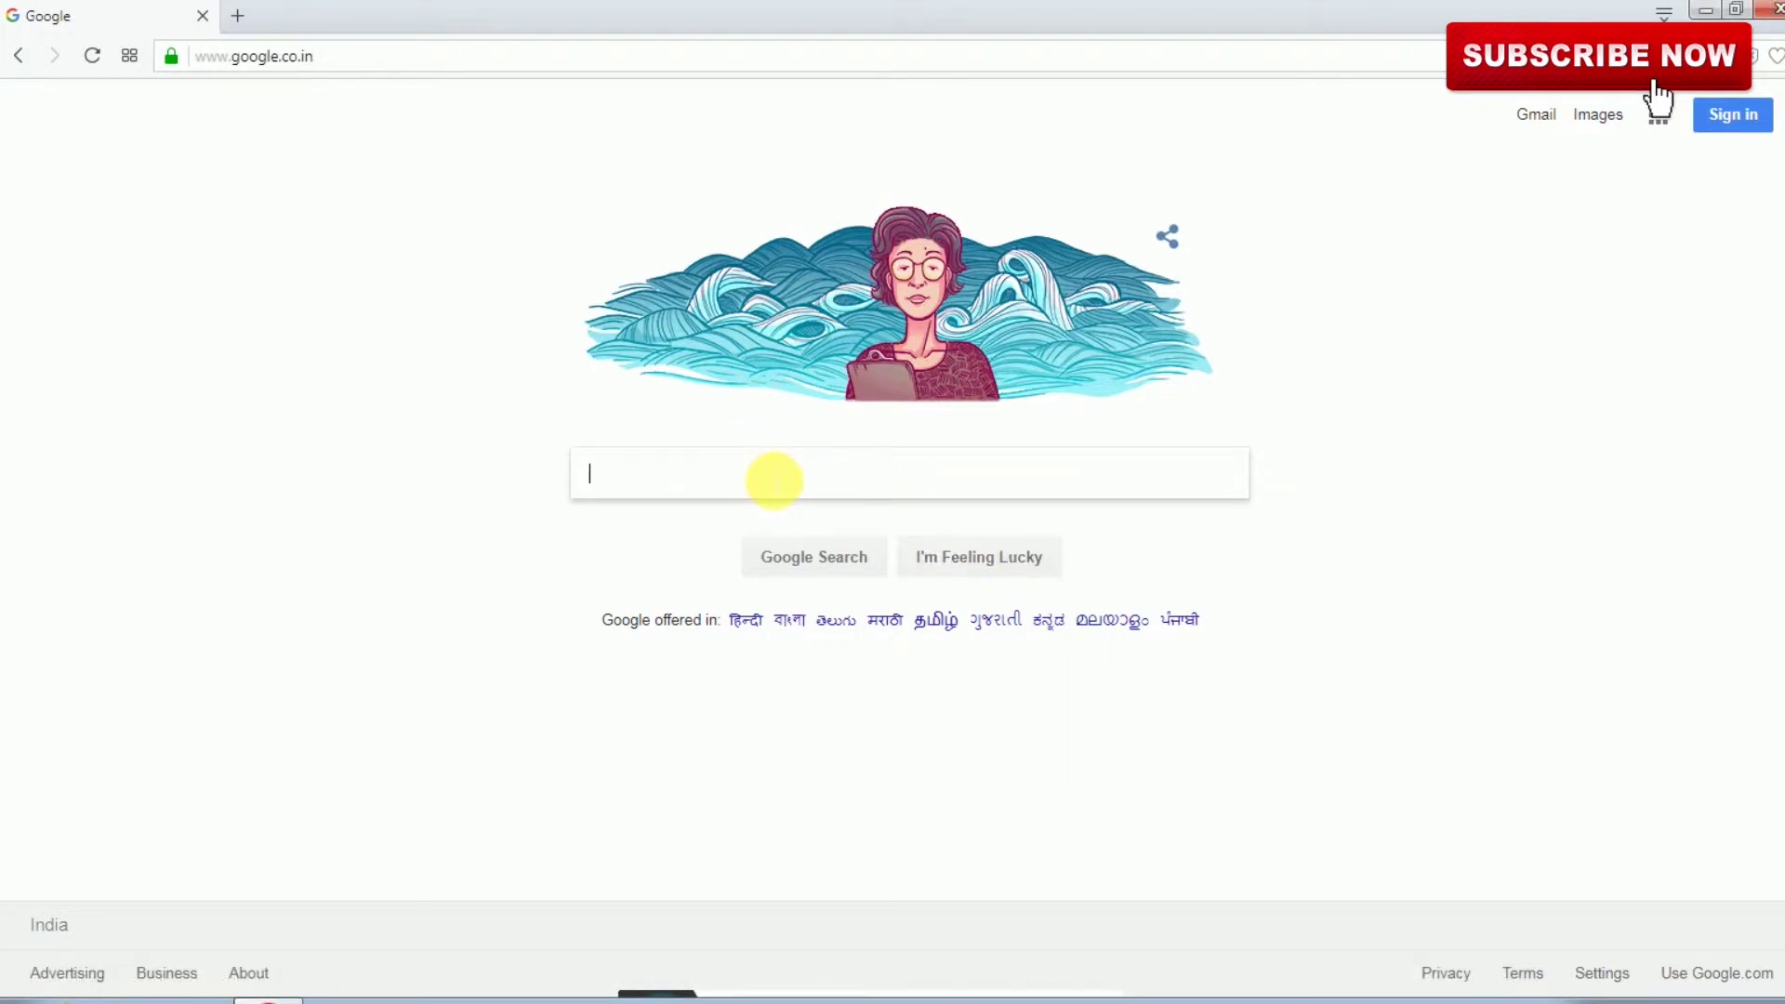
type("GOO")
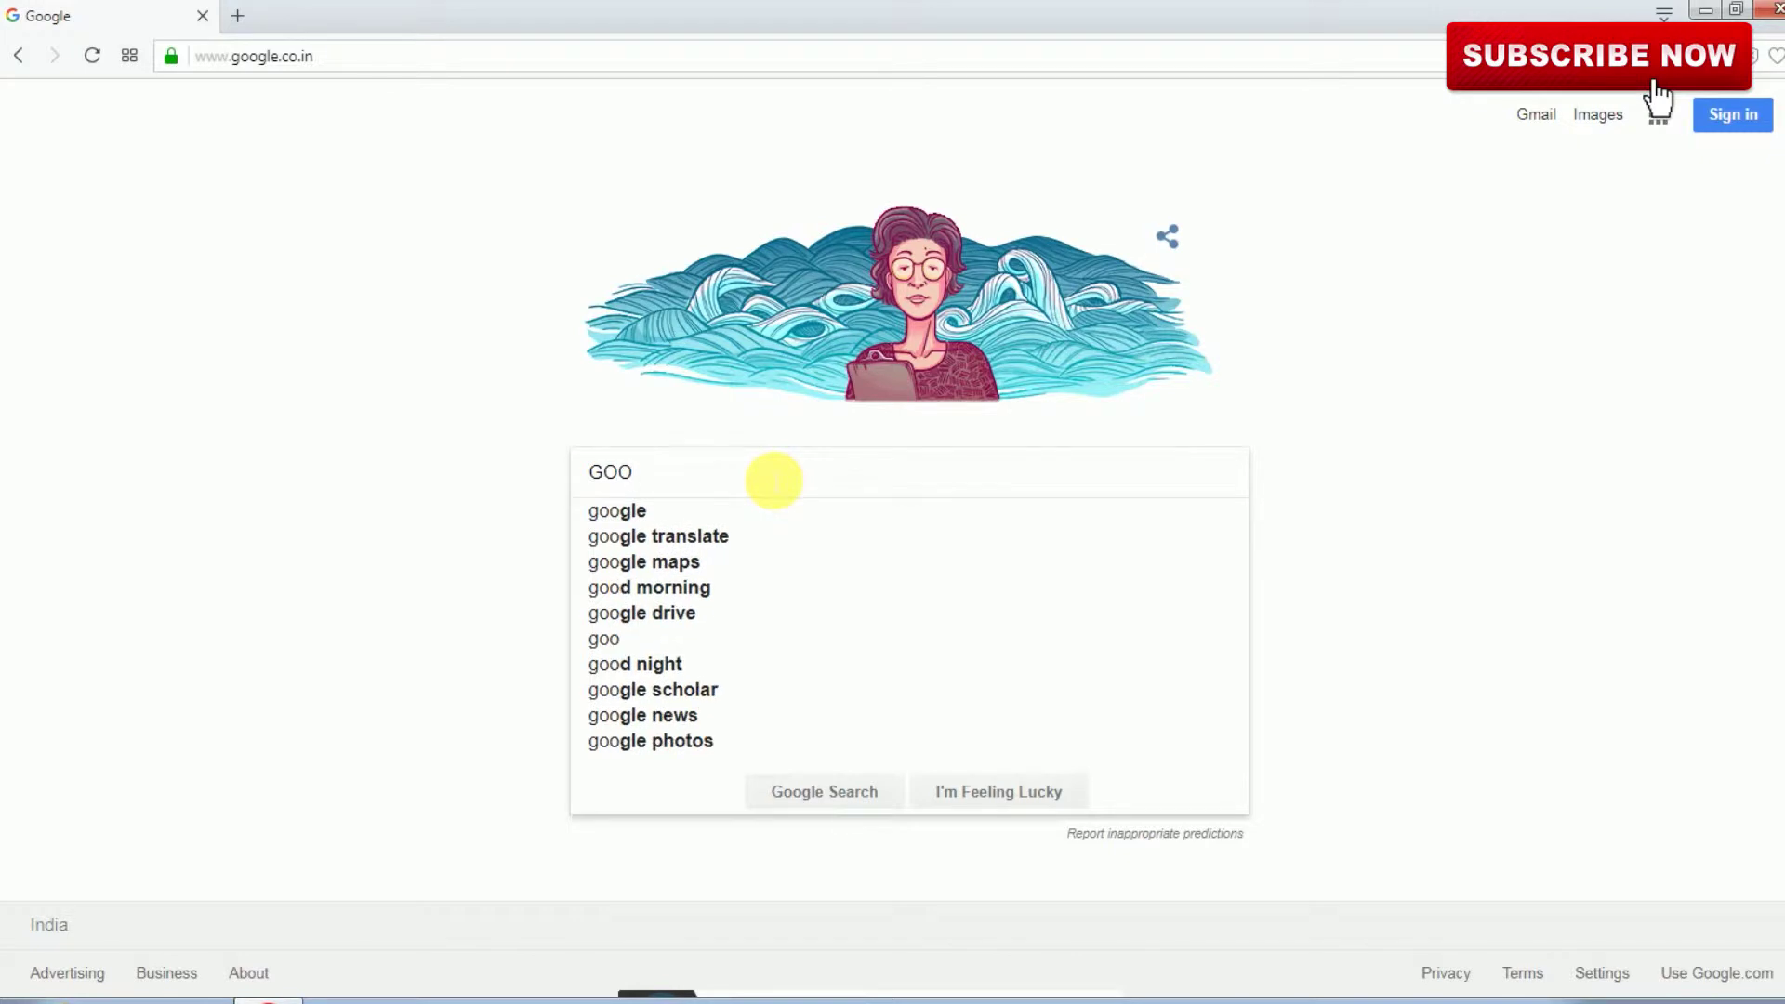
type("GLE ")
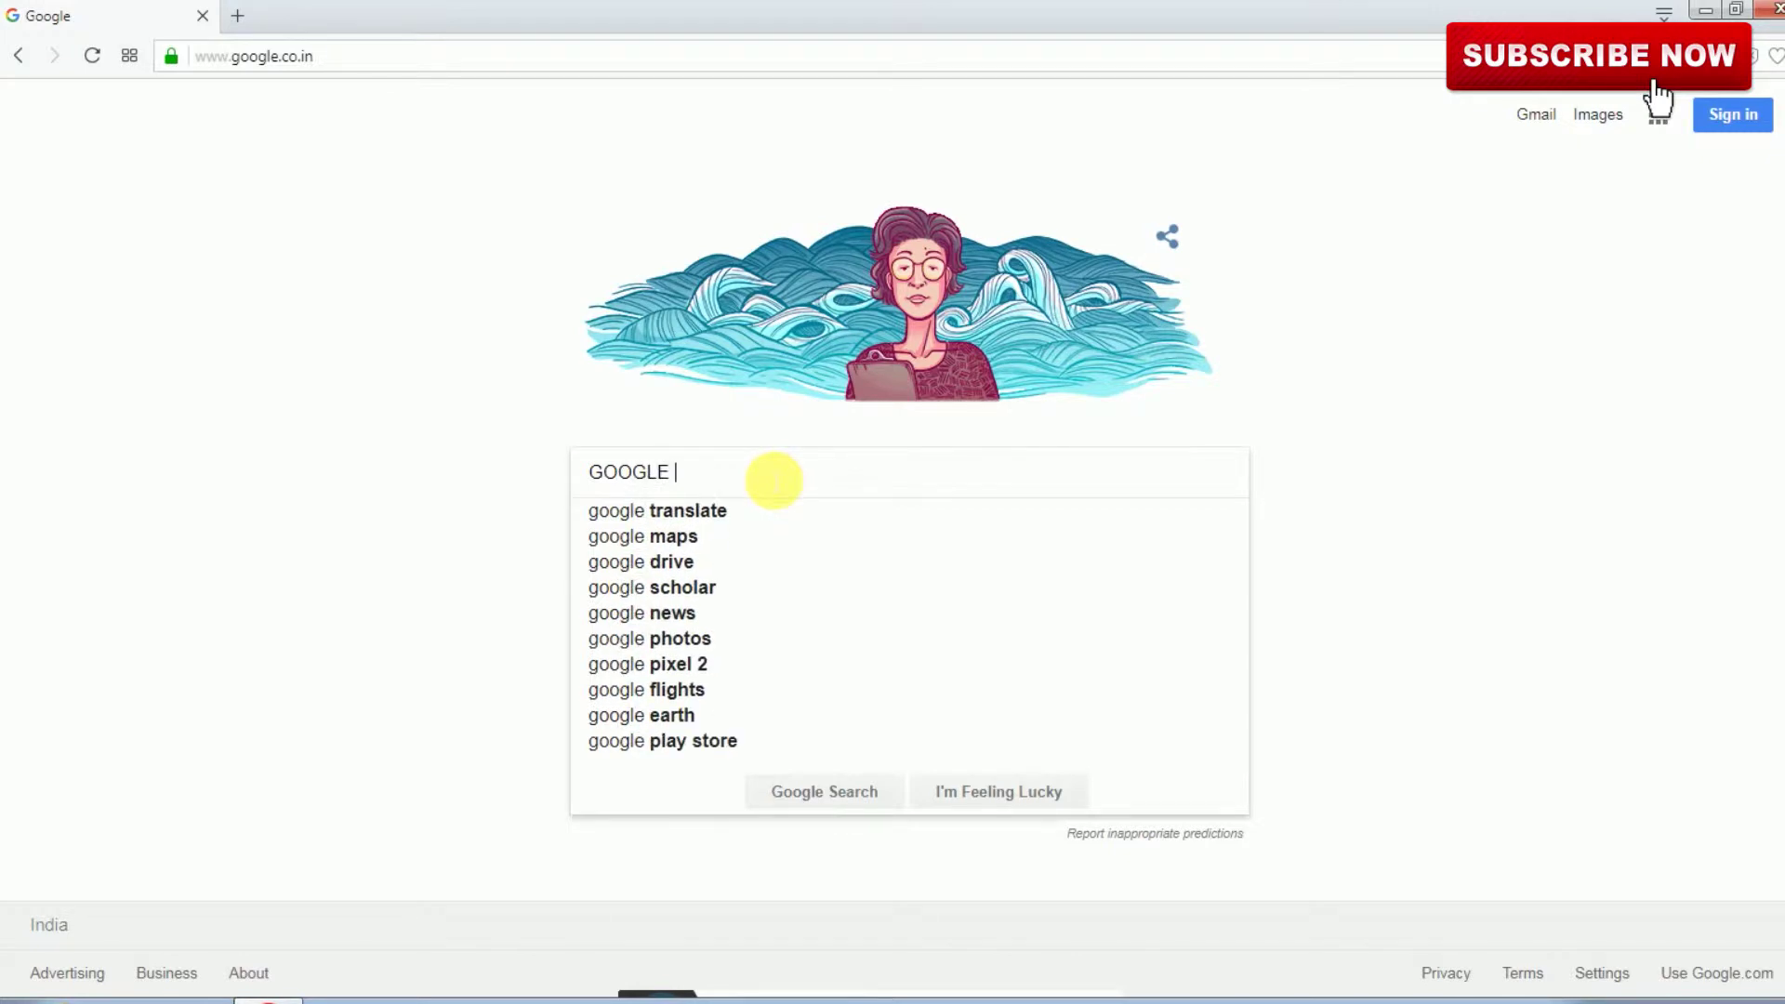
type("MAPS")
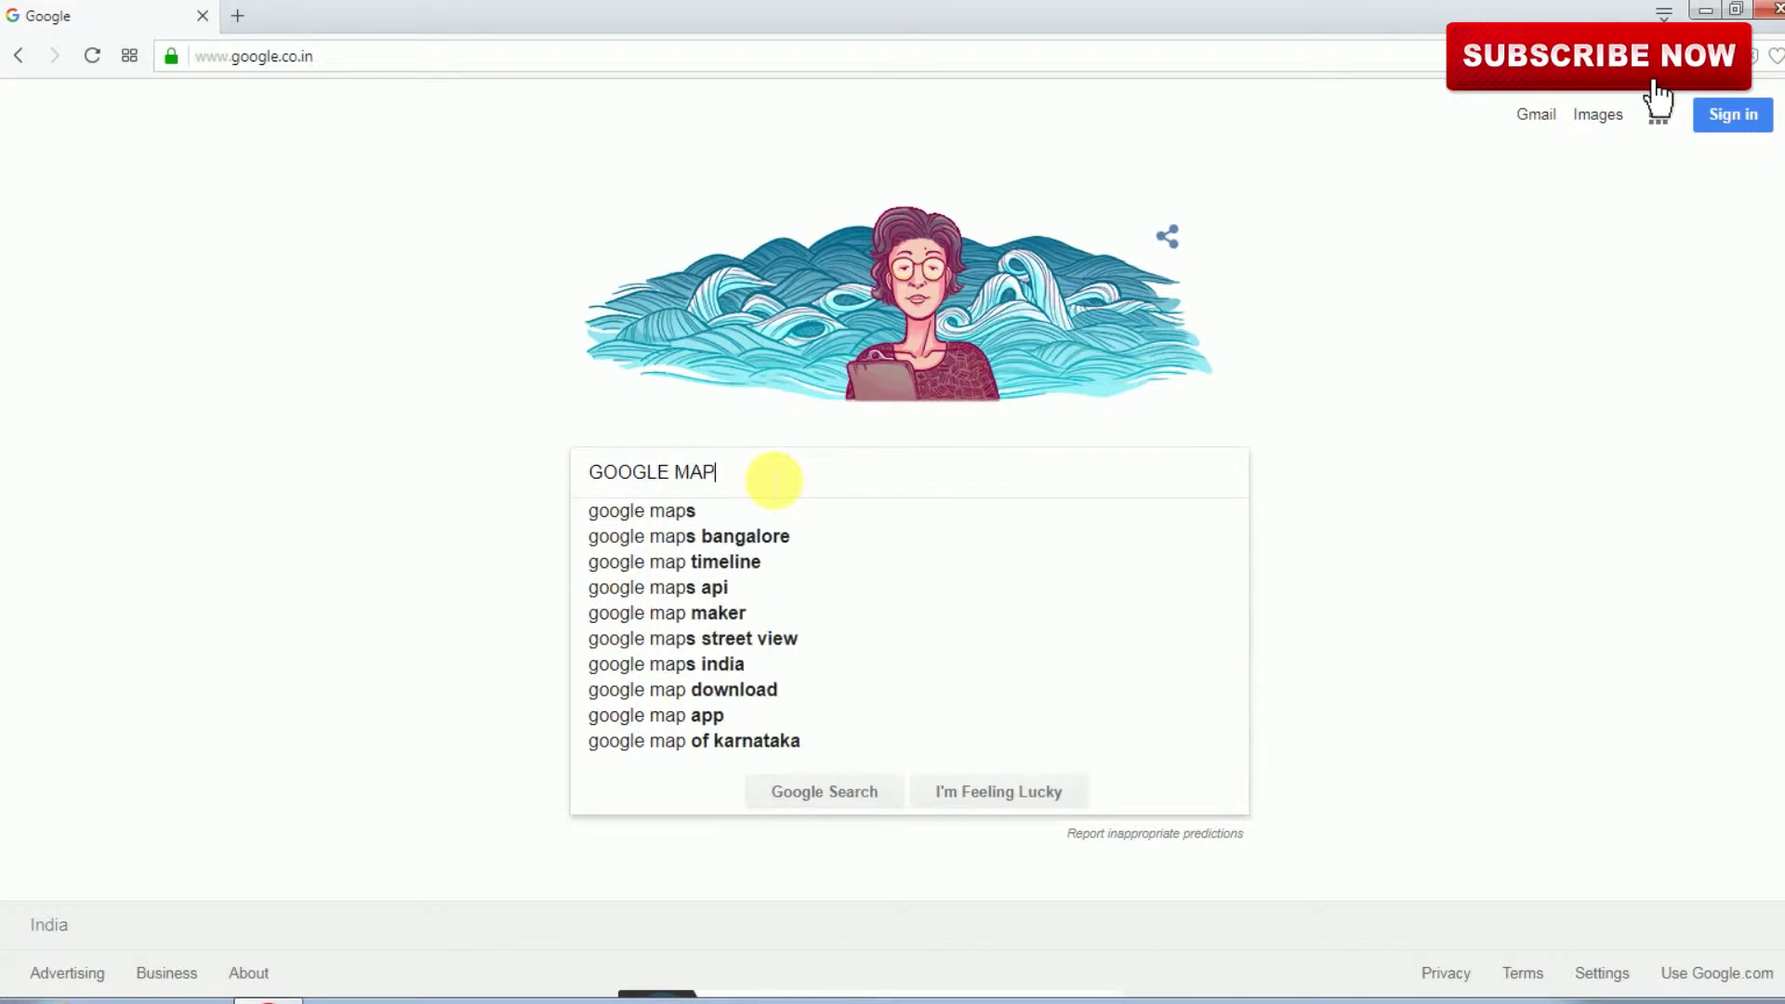
key("Return")
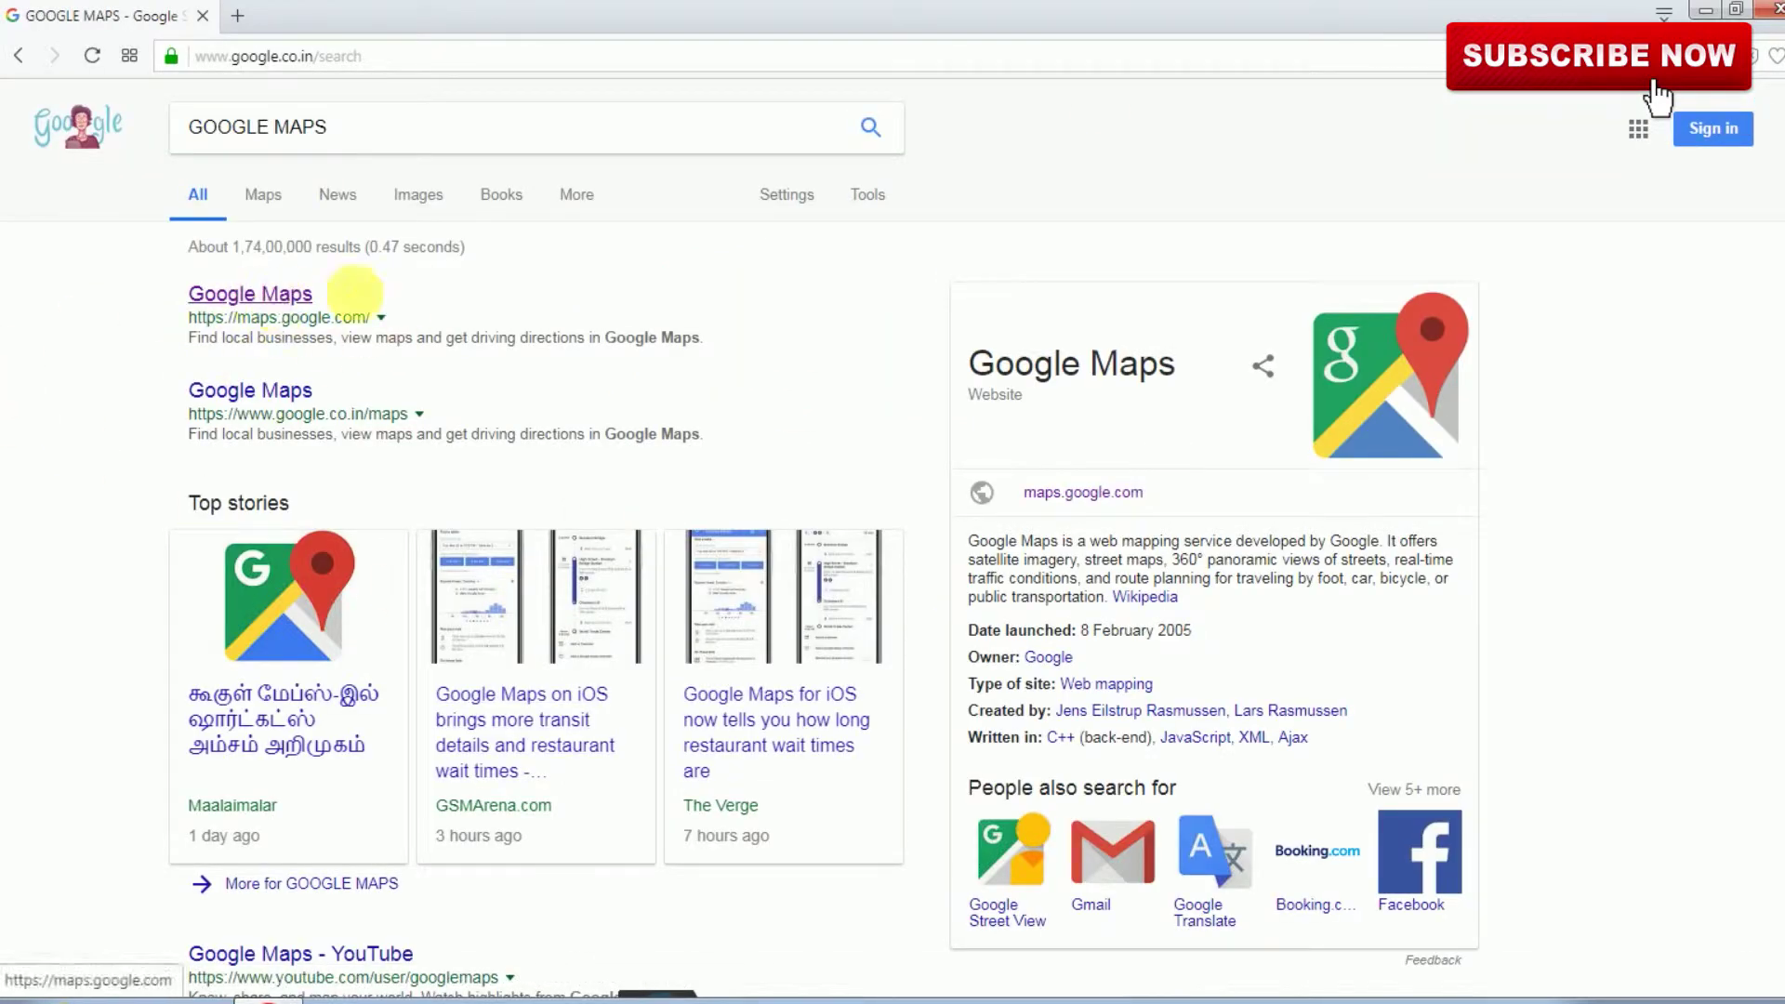
left_click(221, 297)
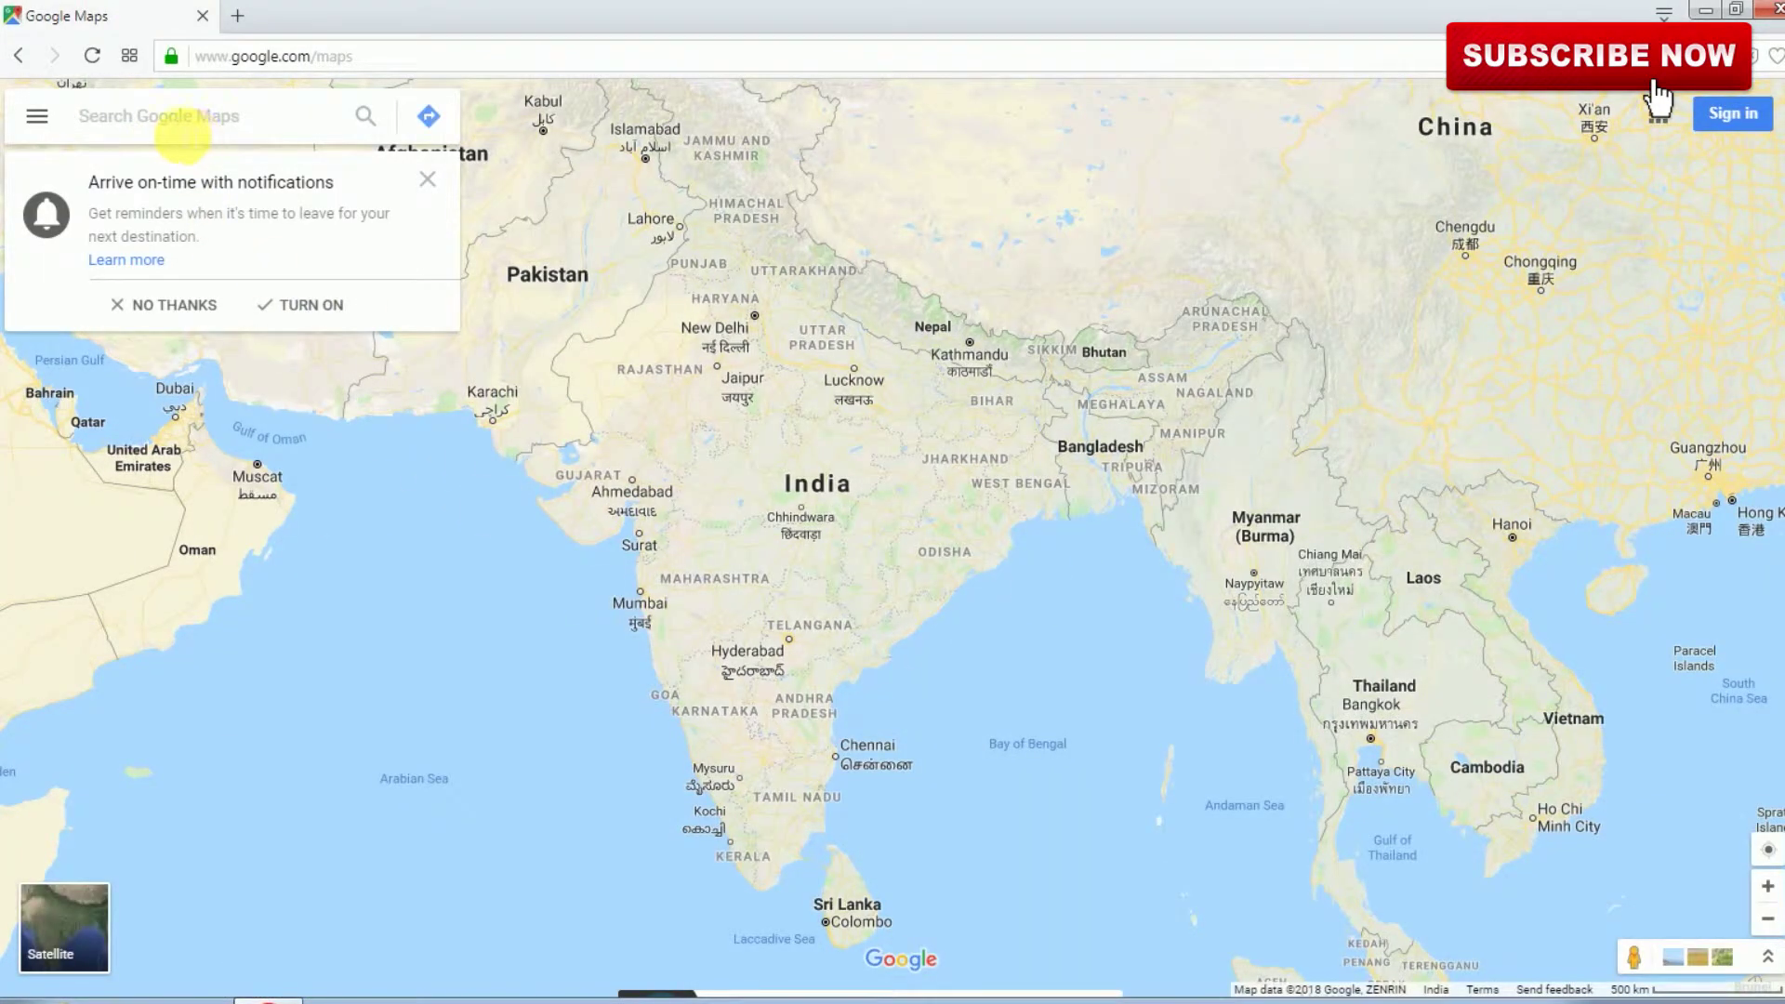
Search Google Maps for 'ODISHA' and go to the state's place page
left_click(182, 121)
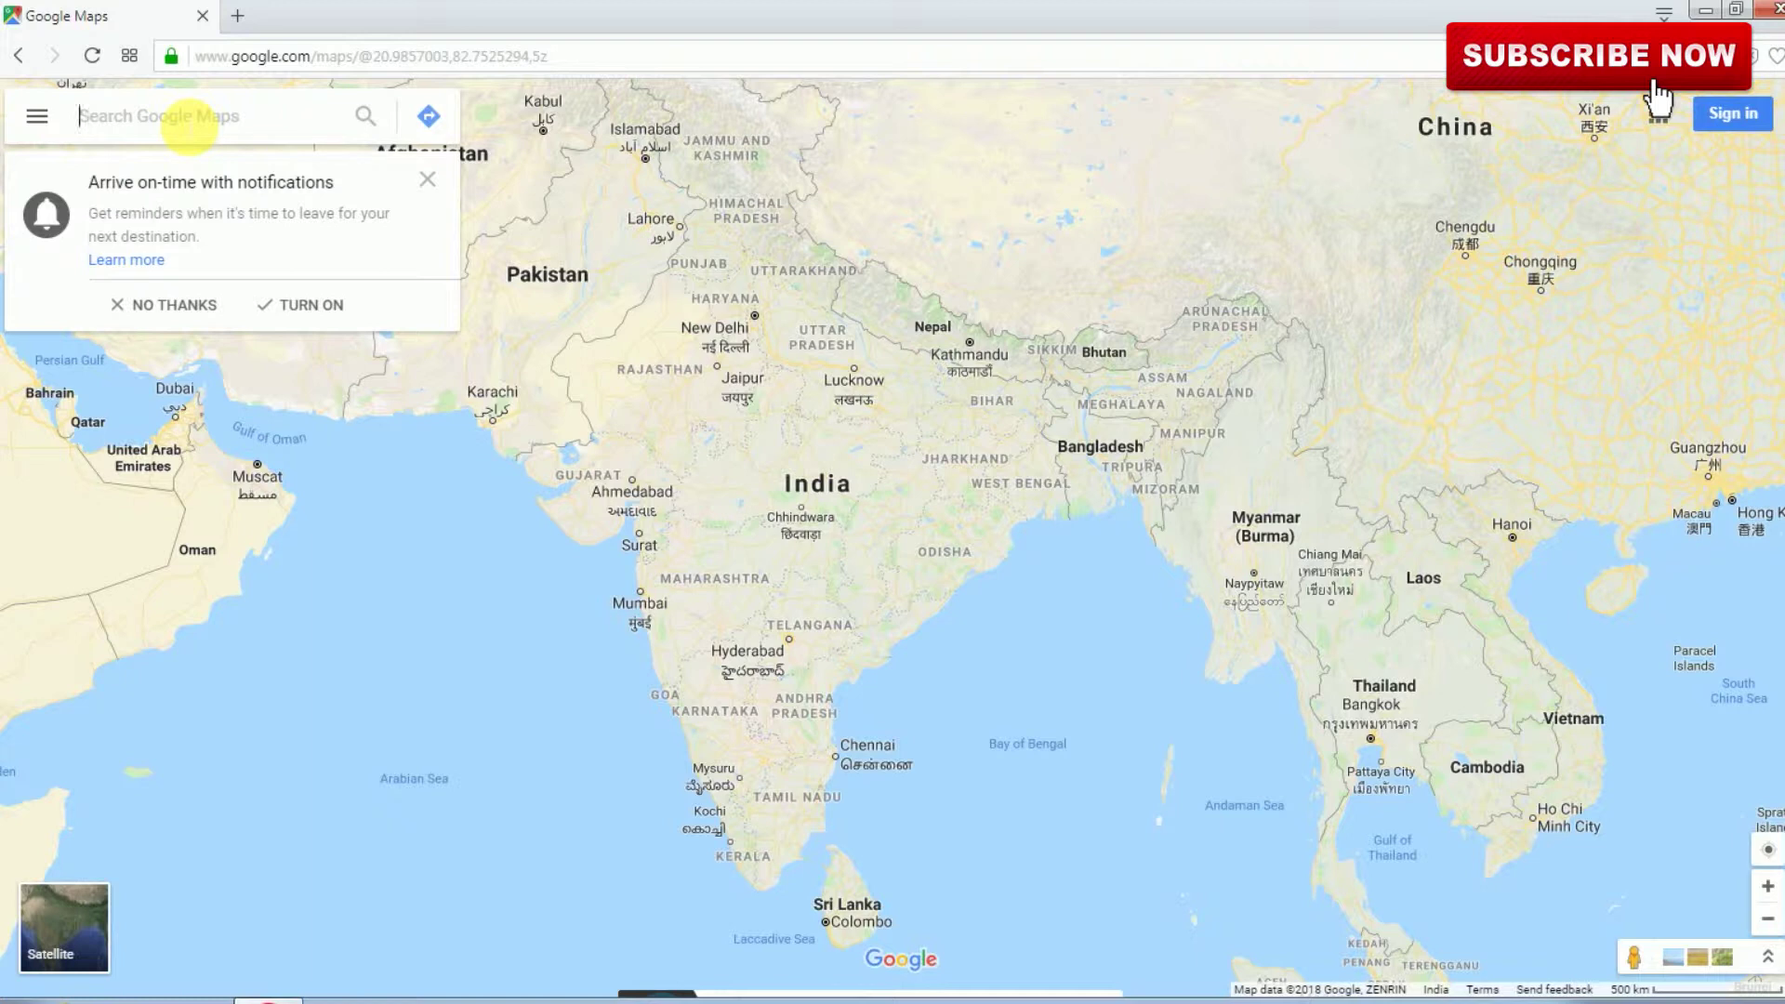
type("ODISHA")
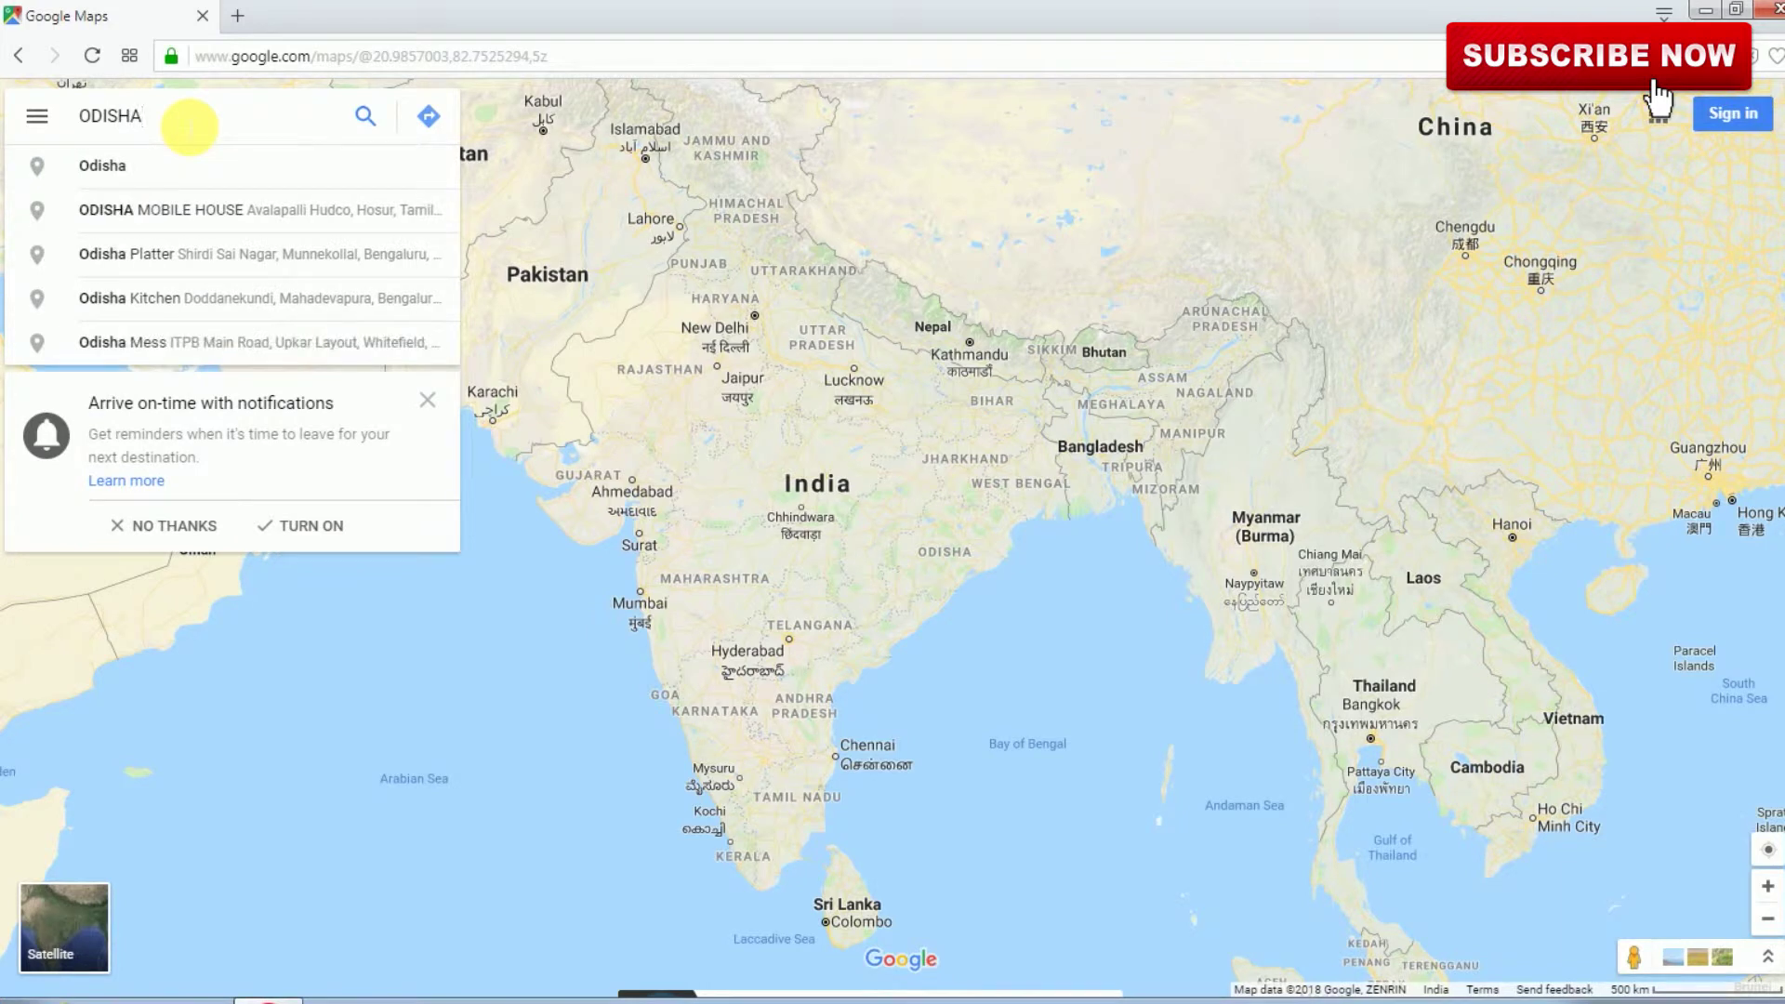
left_click(230, 165)
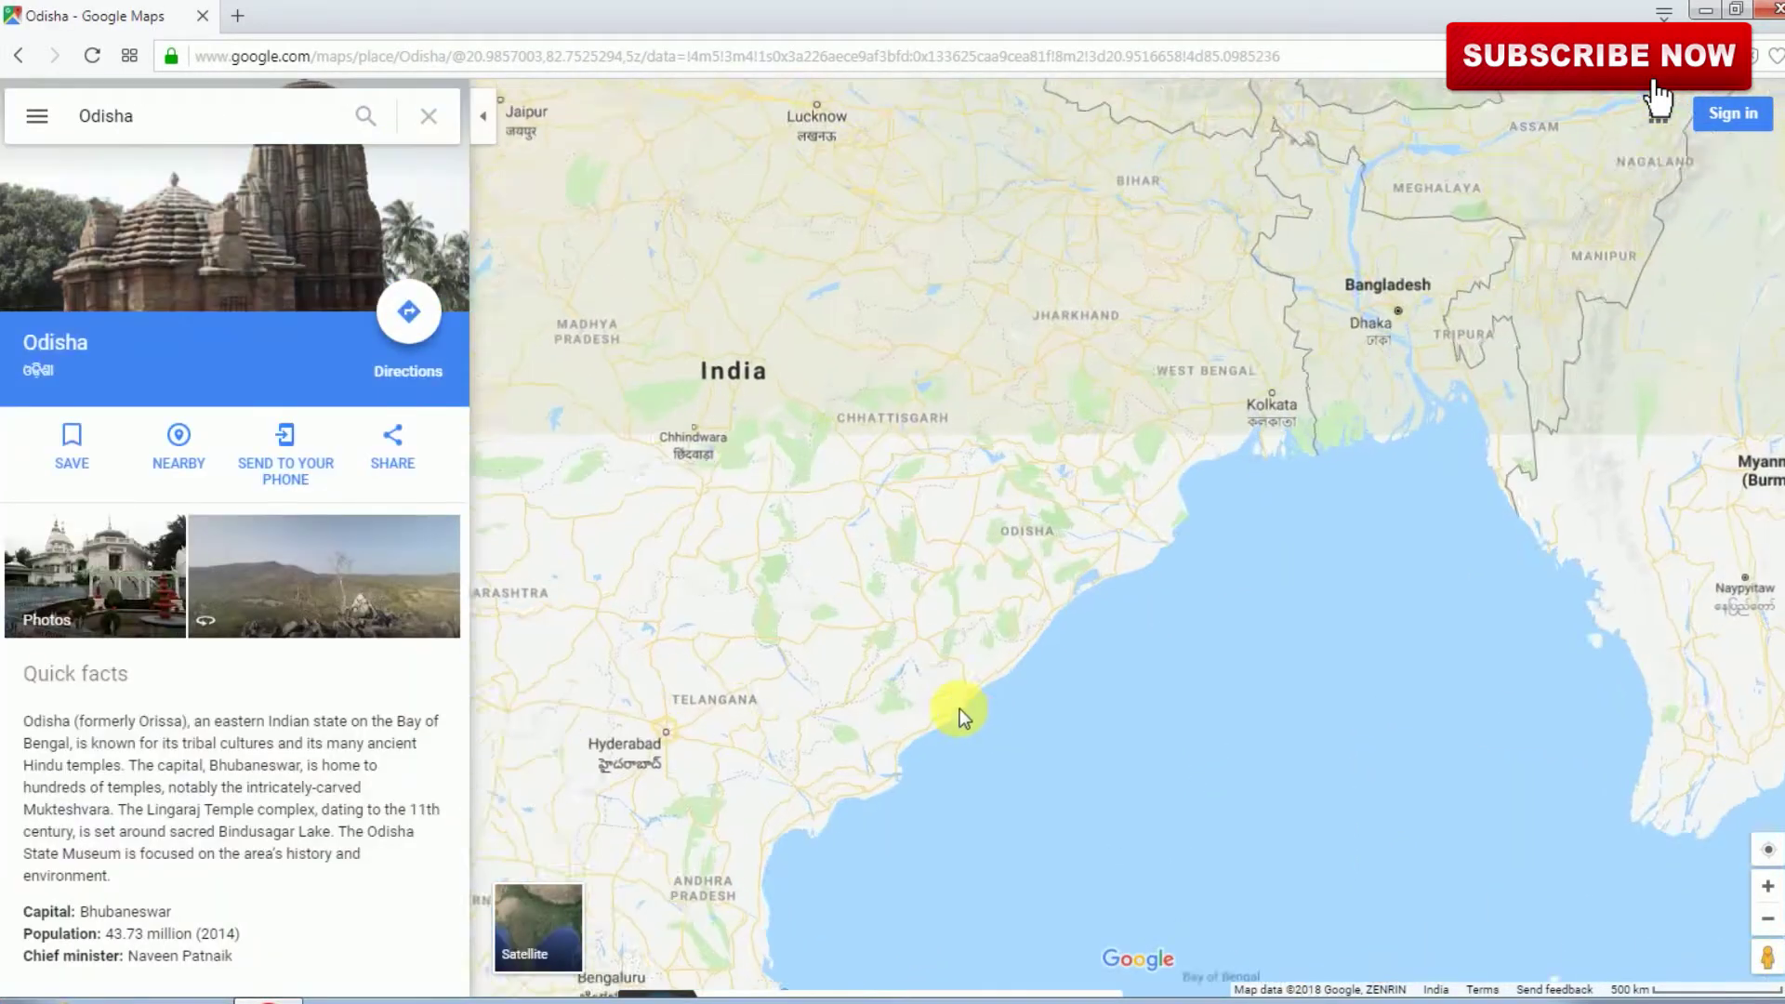
Zoom into a rural area of Odisha near Gumi and Senteri
scroll(1197, 538, "up", 5)
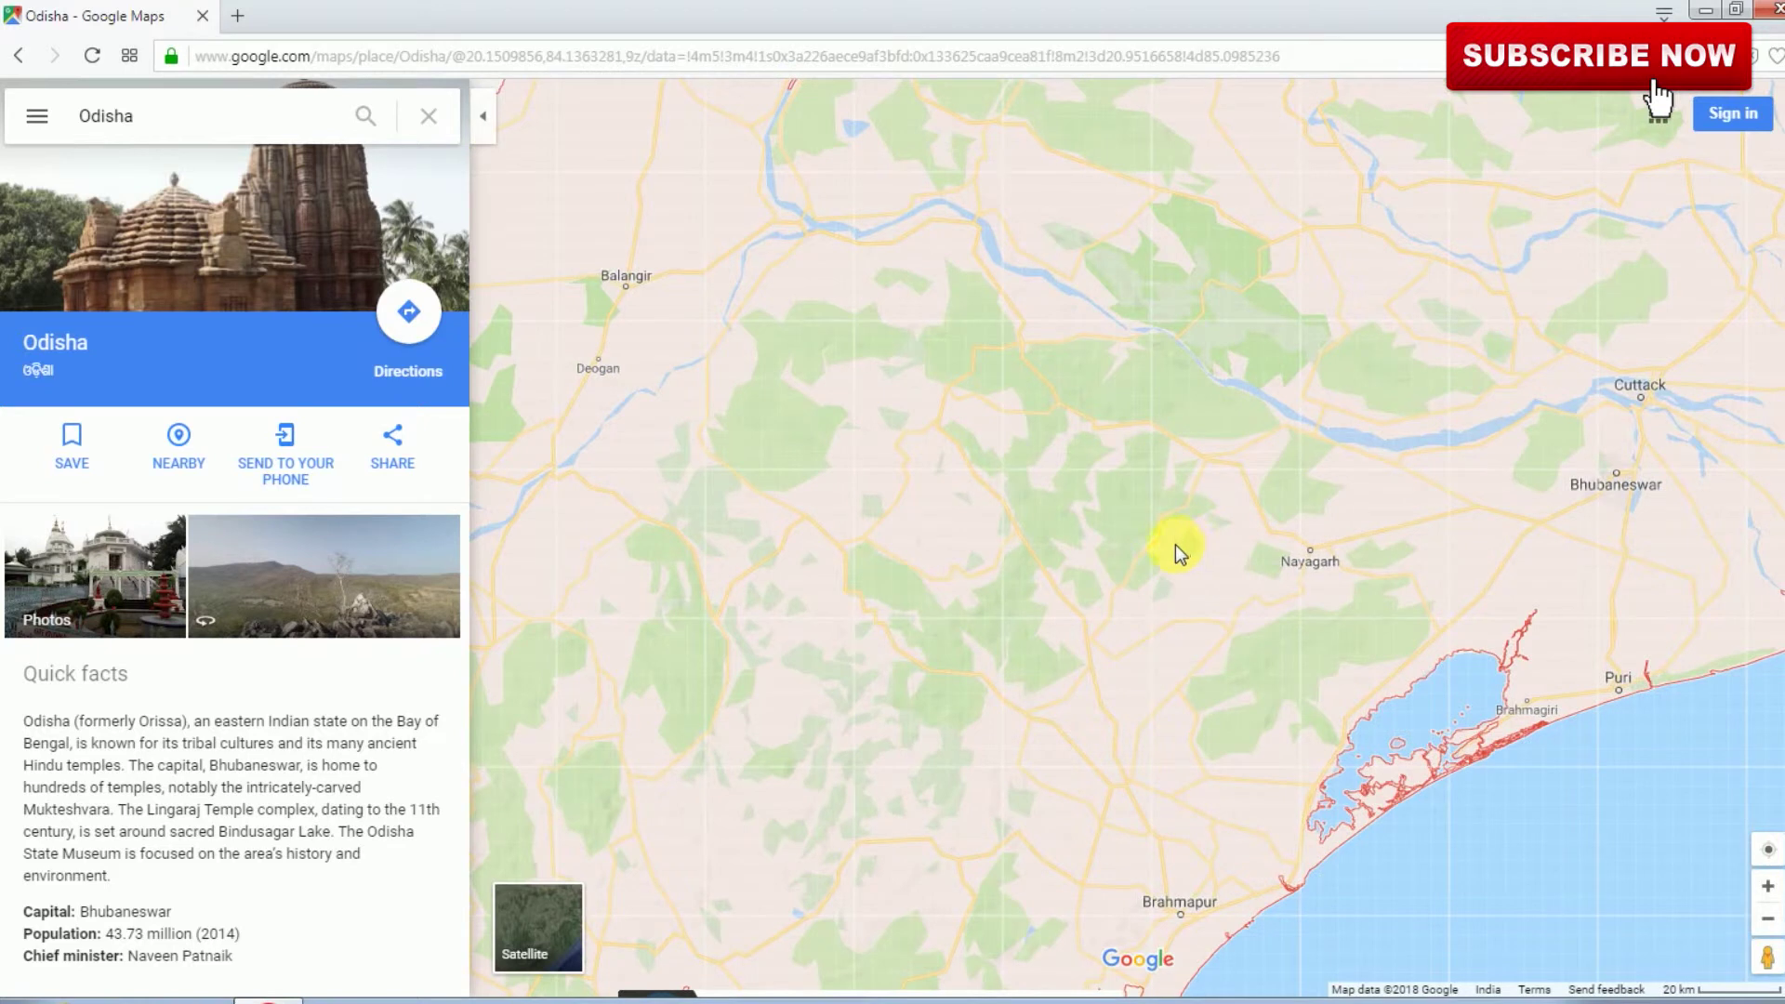
scroll(1179, 546, "up", 1)
scroll(1175, 600, "up", 1)
double_click(1287, 612)
scroll(1306, 615, "up", 1)
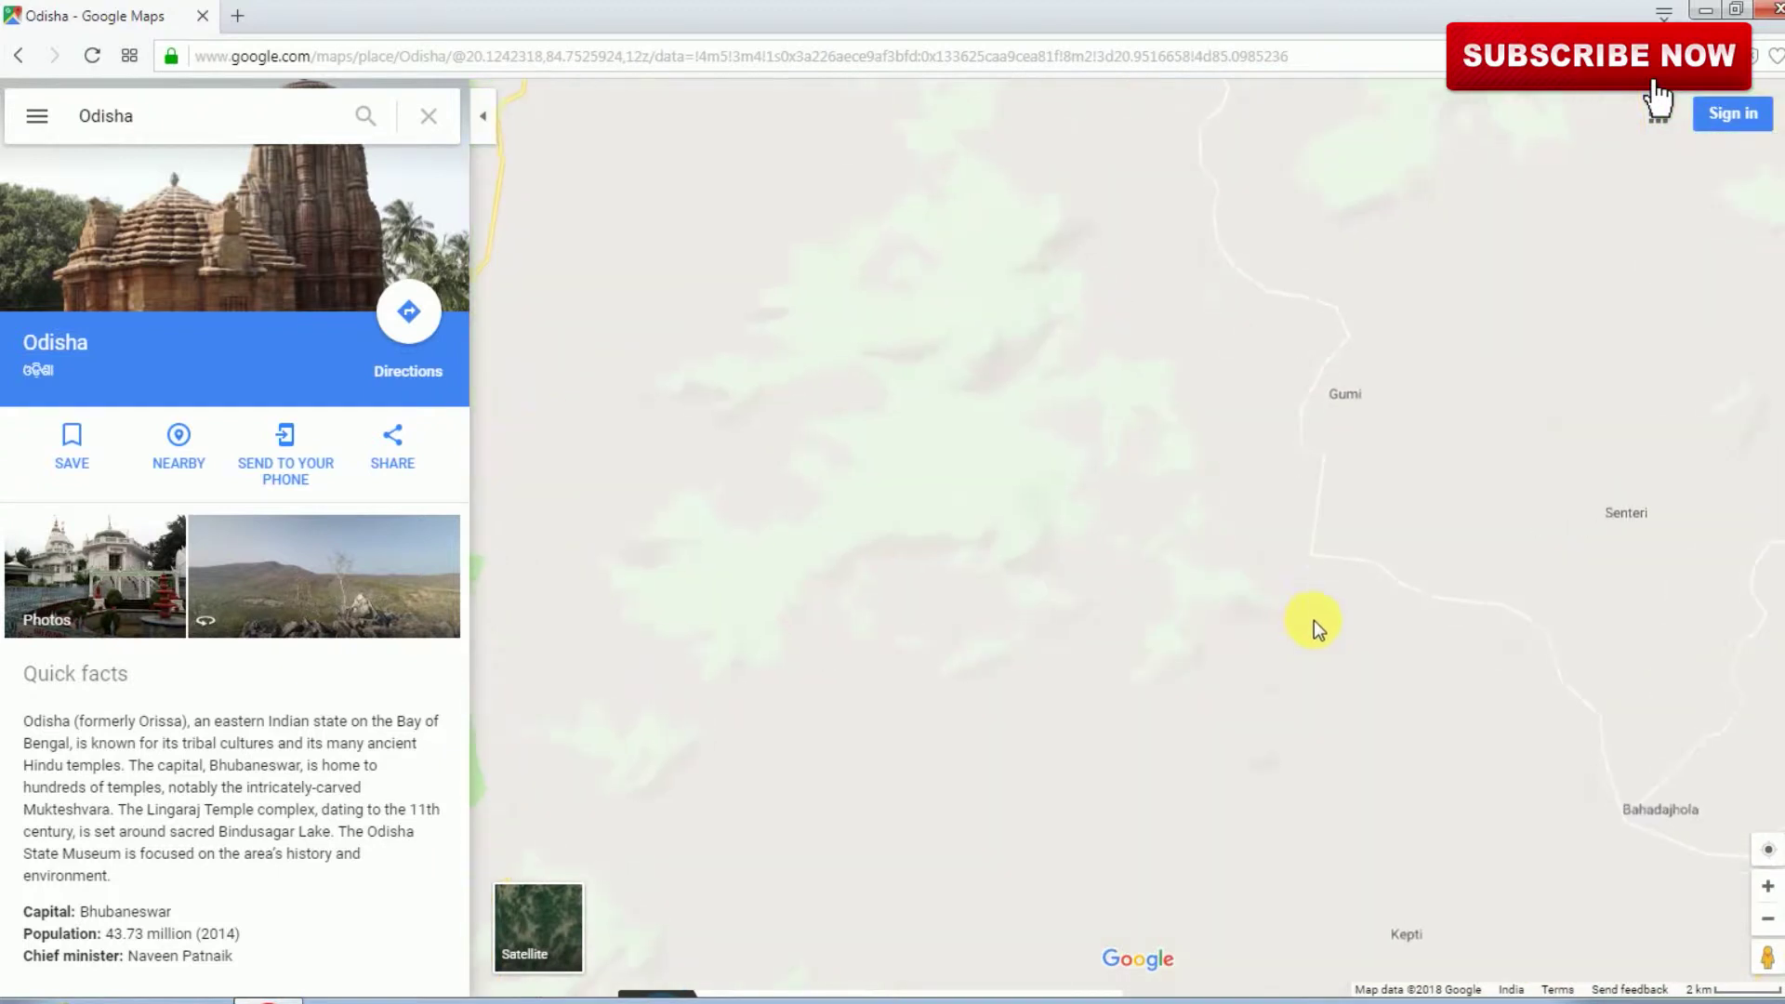
Switch to satellite imagery and pan toward Bahadajhola and Odagaon
left_click(546, 900)
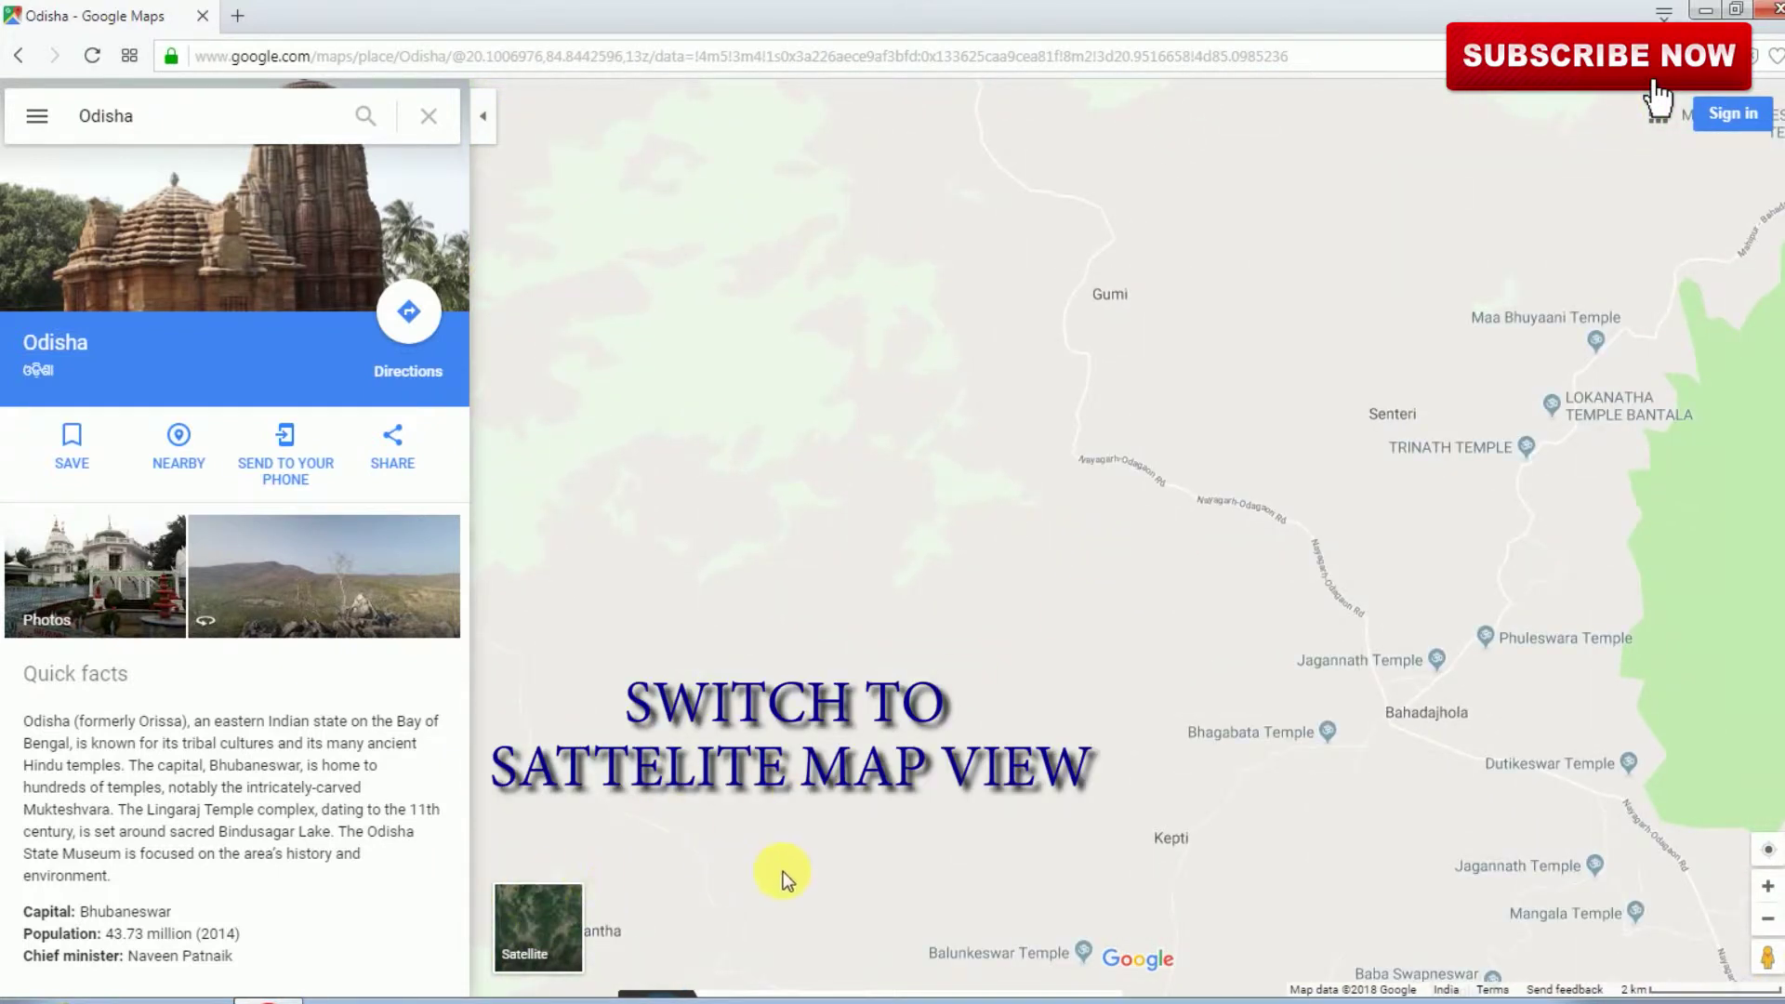
left_click(560, 923)
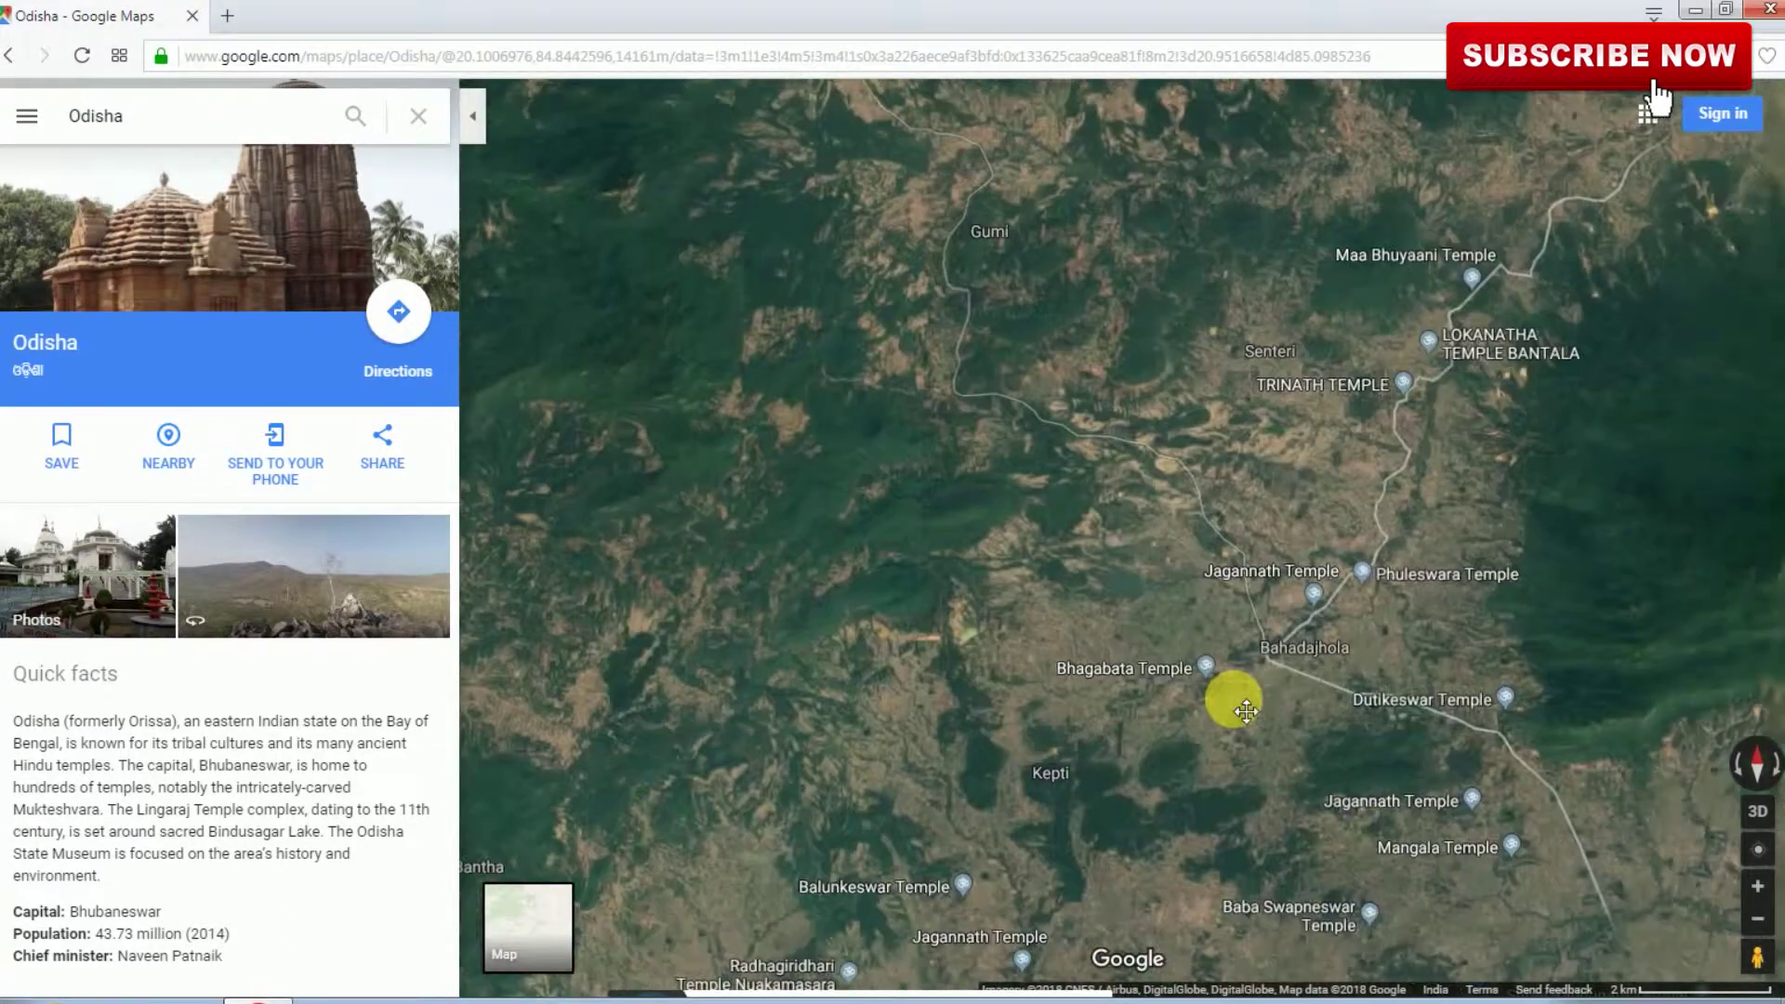
left_click_drag(1231, 701, 960, 446)
left_click_drag(1020, 706, 924, 533)
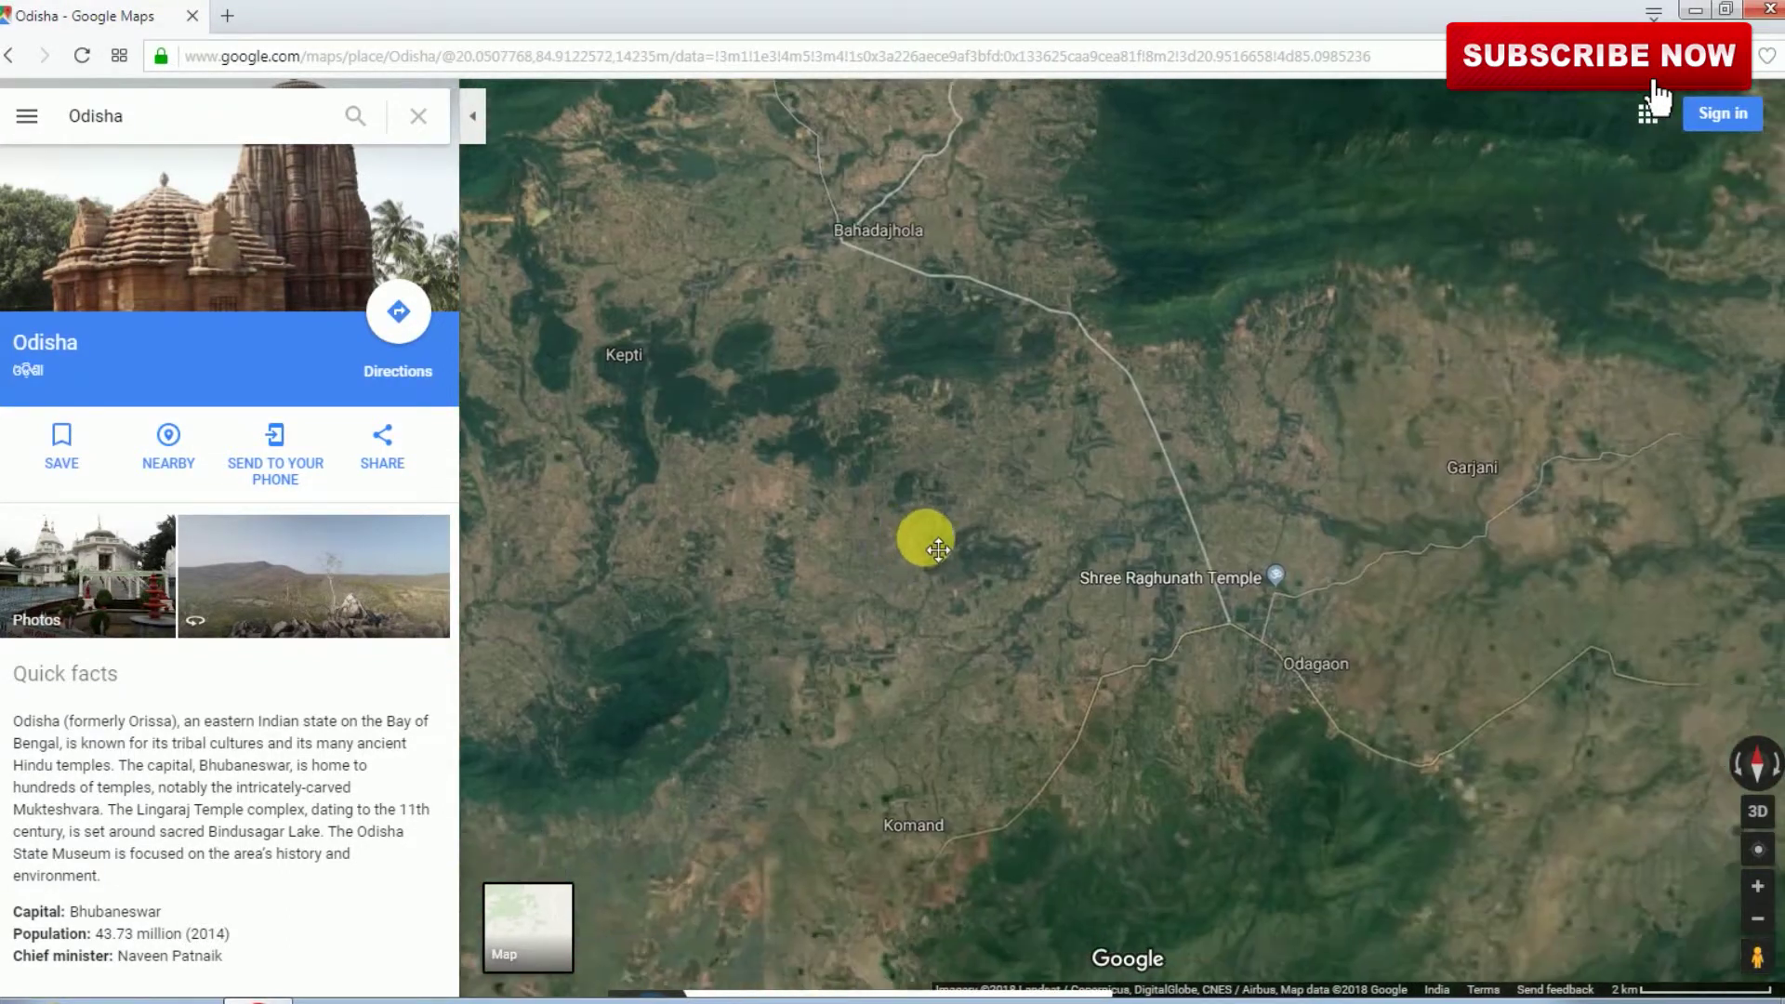
Zoom in on the farmland west of Odagaon around Bagdevi Temple
scroll(1063, 577, "up", 1)
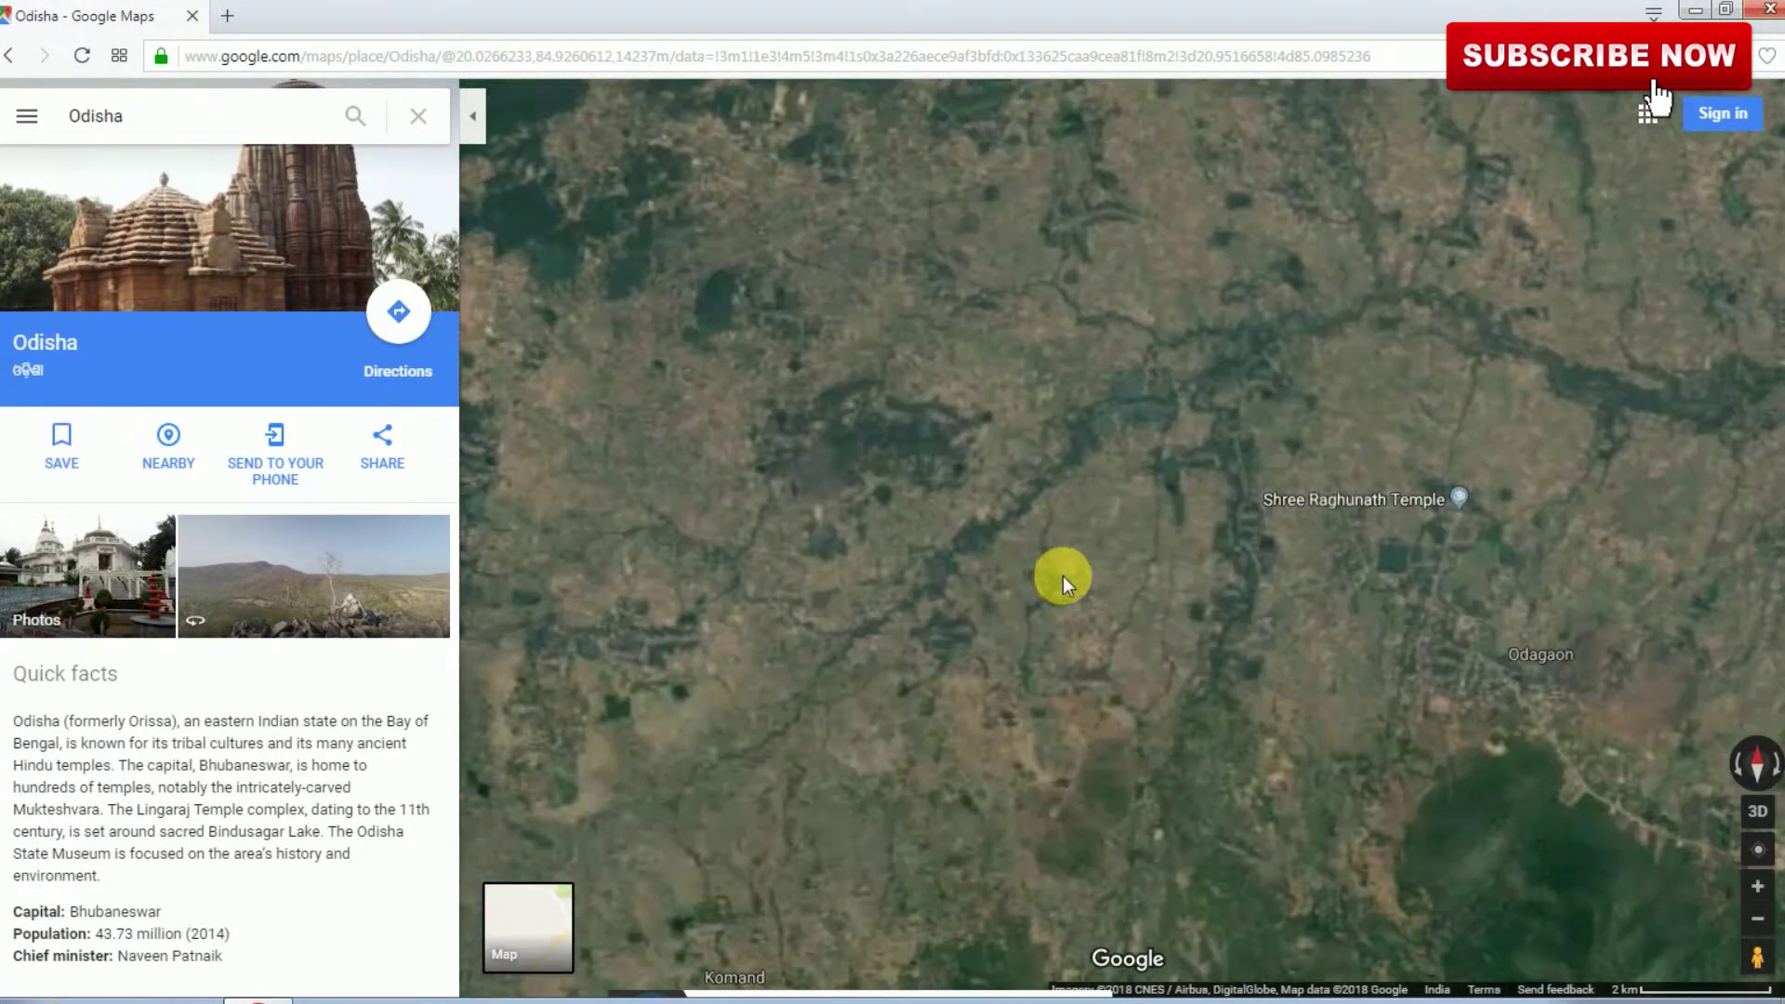
double_click(1286, 588)
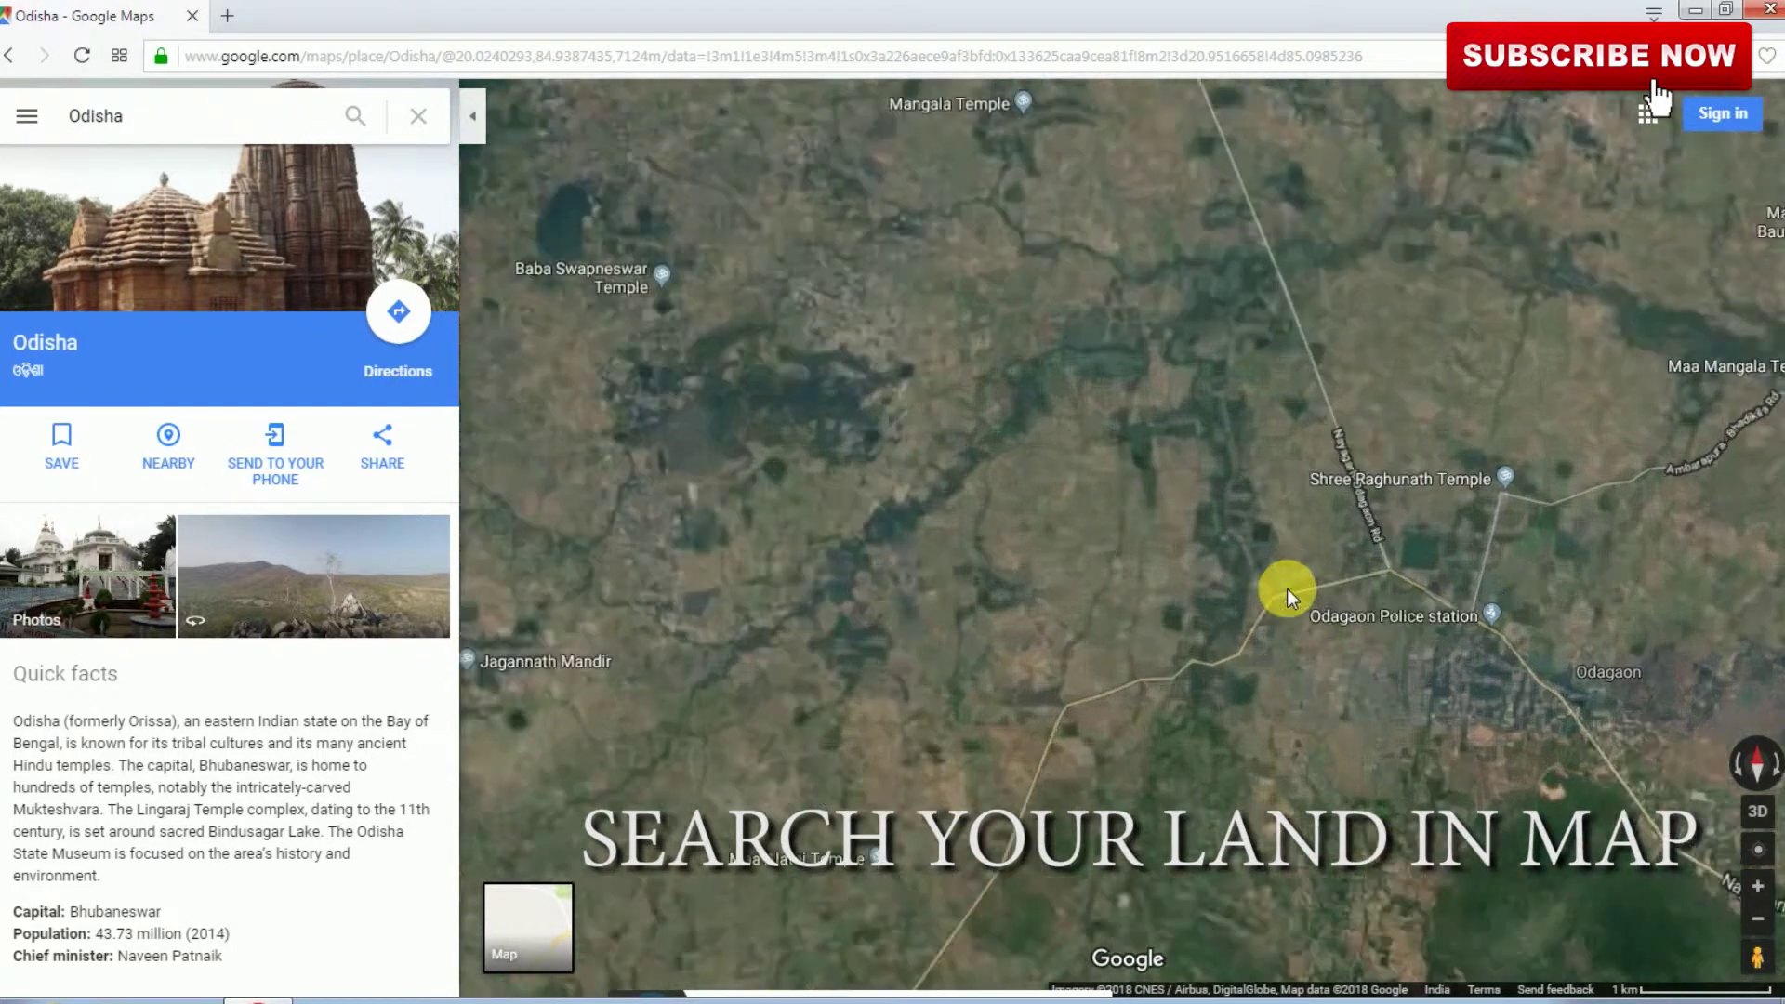
scroll(1353, 549, "up", 1)
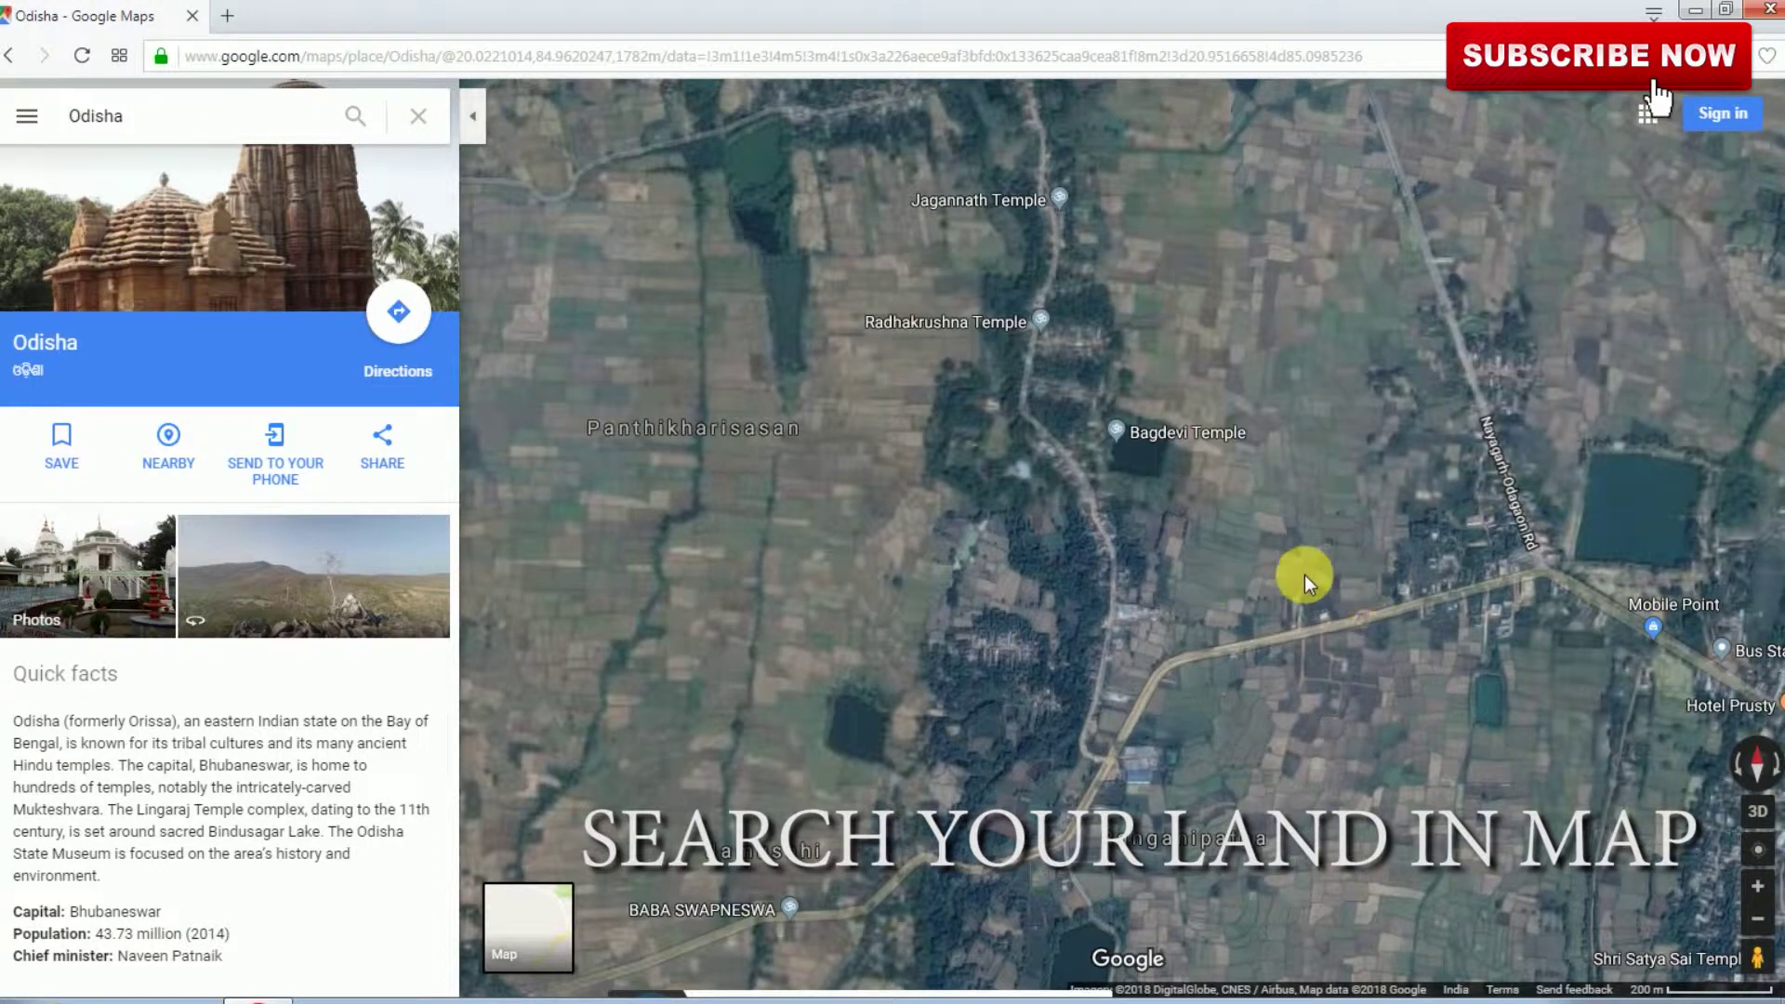
left_click_drag(1397, 660, 1111, 589)
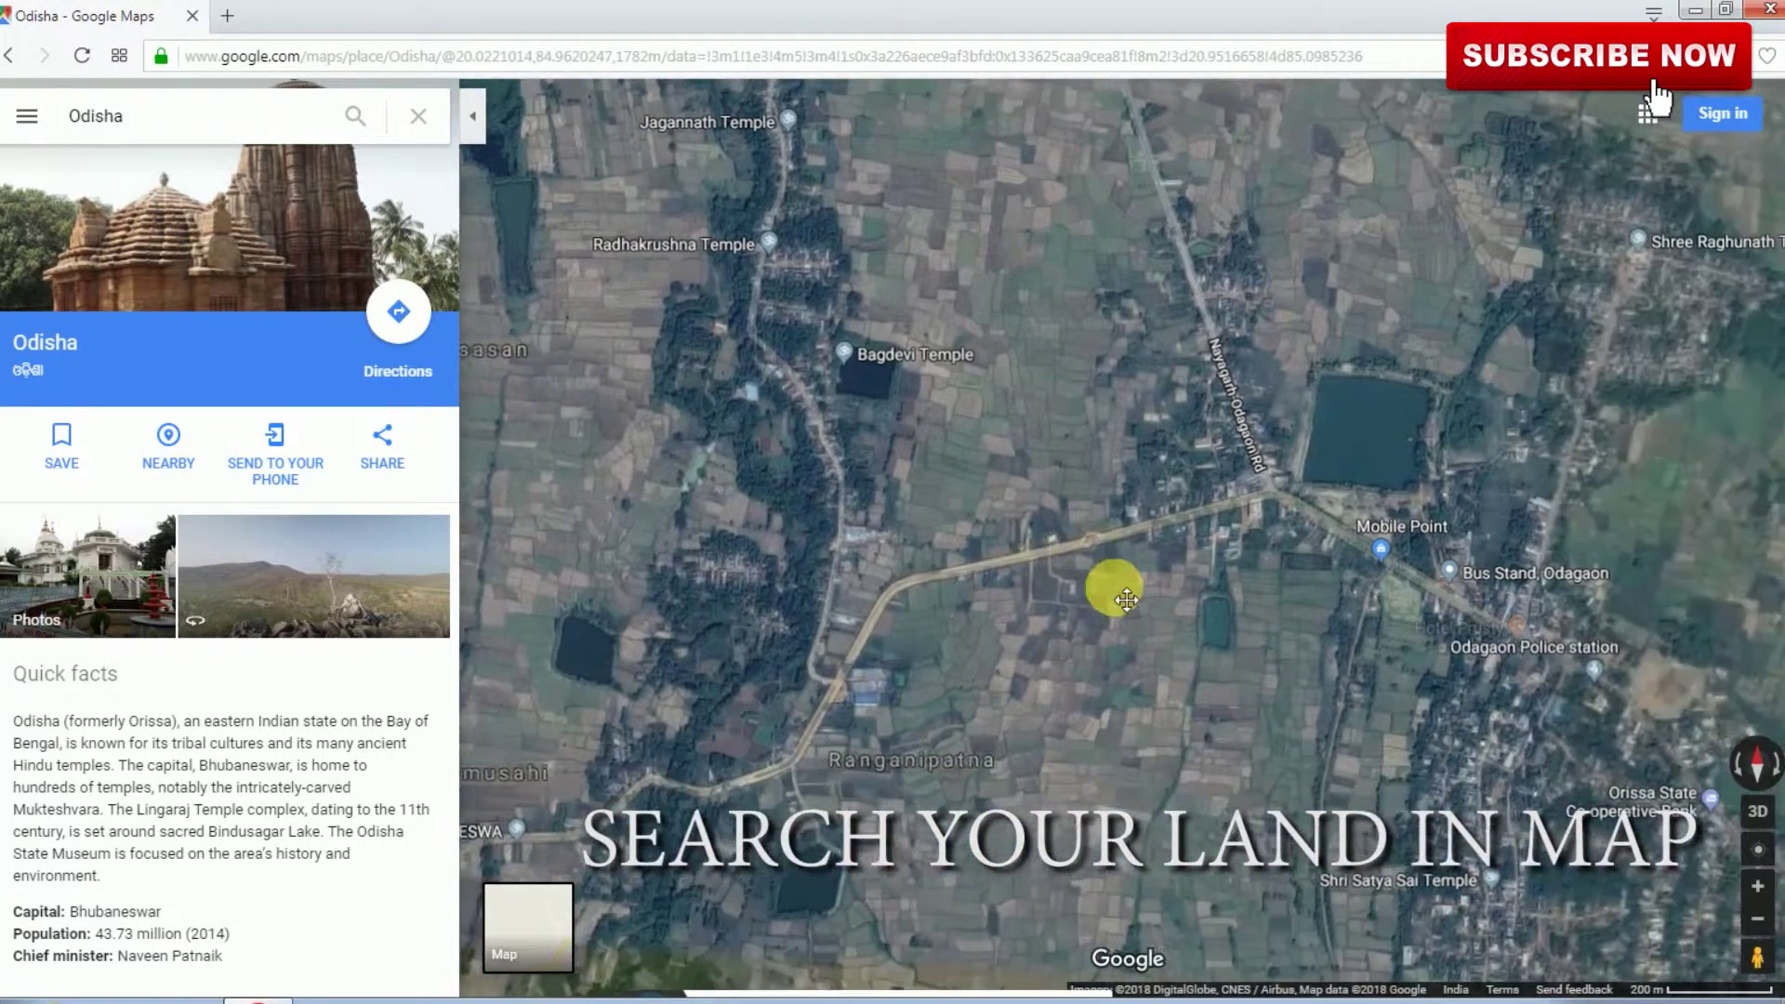
Zoom close on the field plots beside the pond near Odagaon and centre the target plot
left_click(1268, 576)
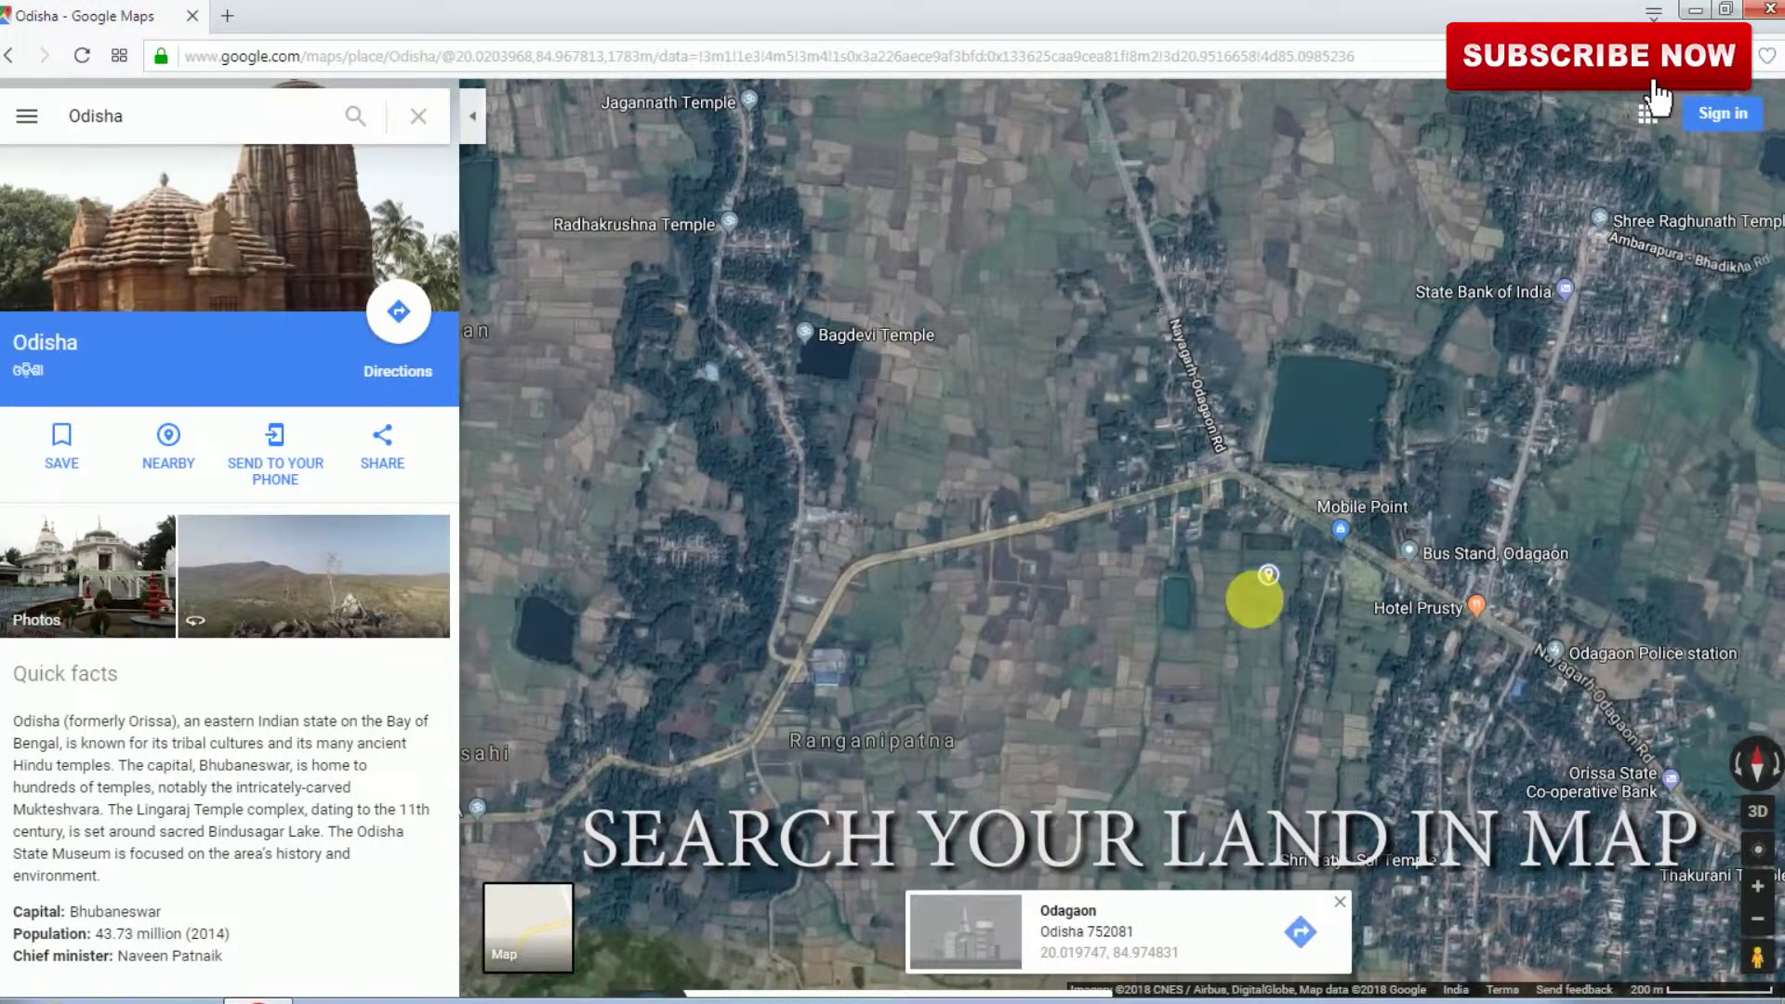
scroll(1252, 596, "up", 1)
left_click(1231, 612)
scroll(1230, 614, "up", 1)
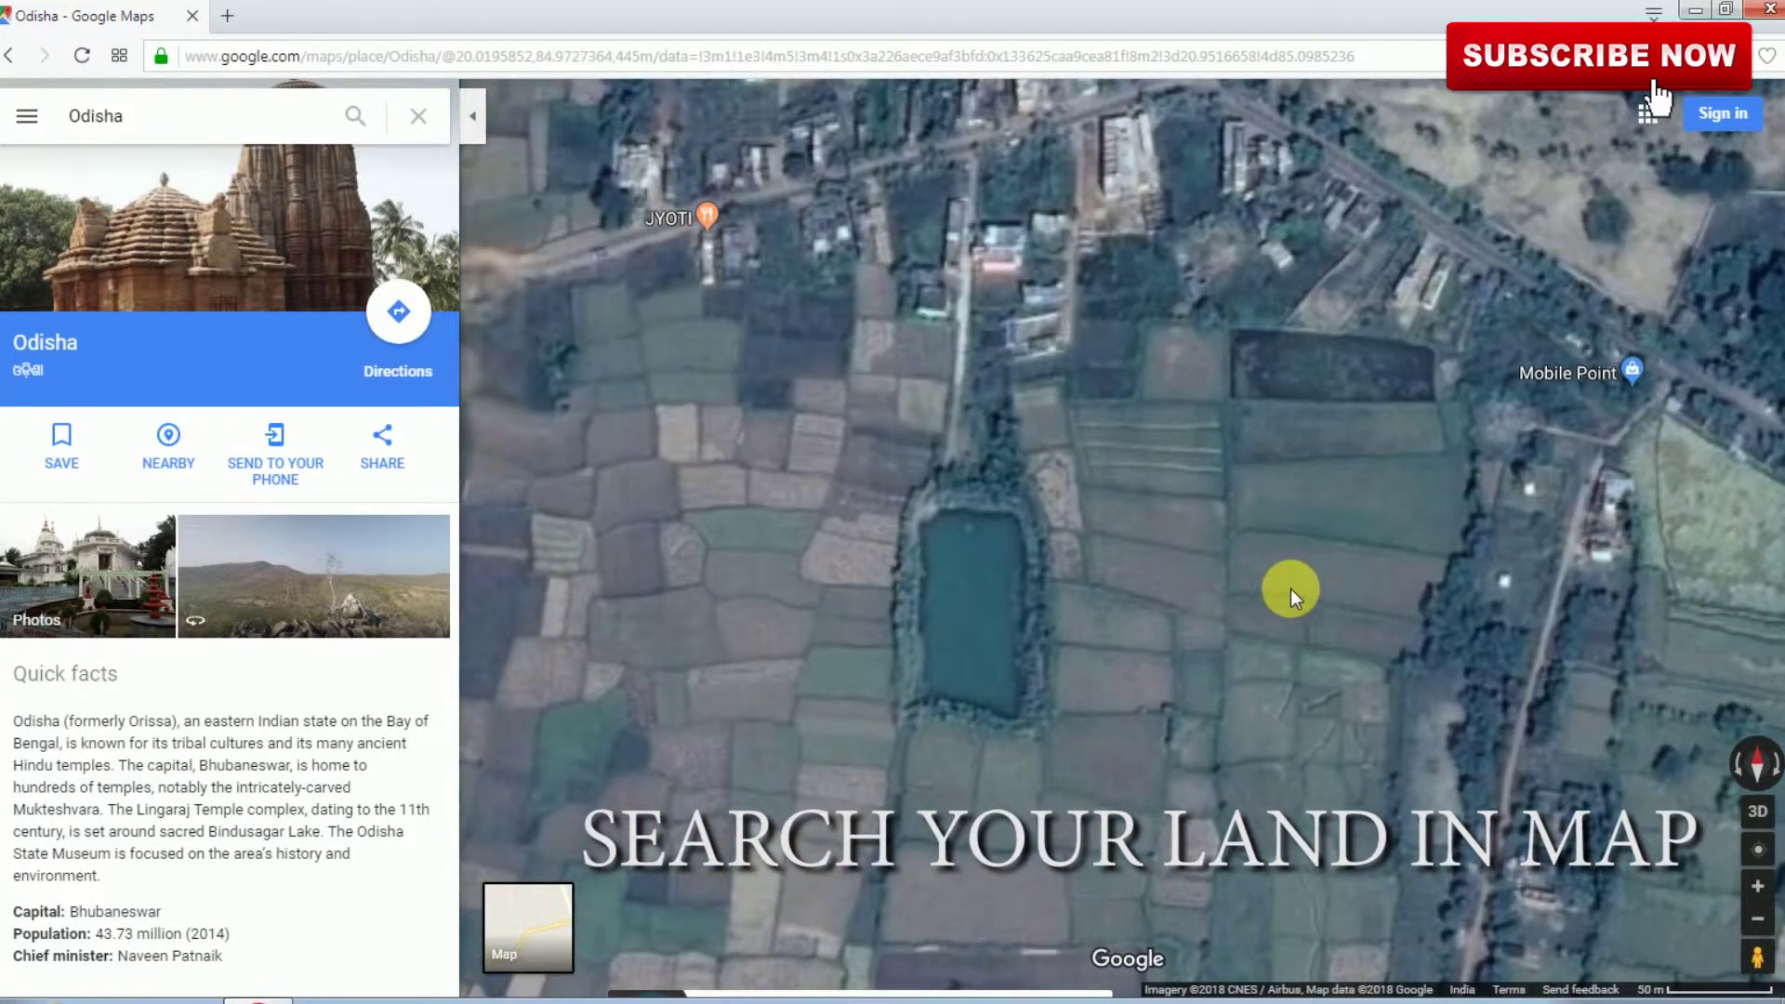
left_click(1759, 889)
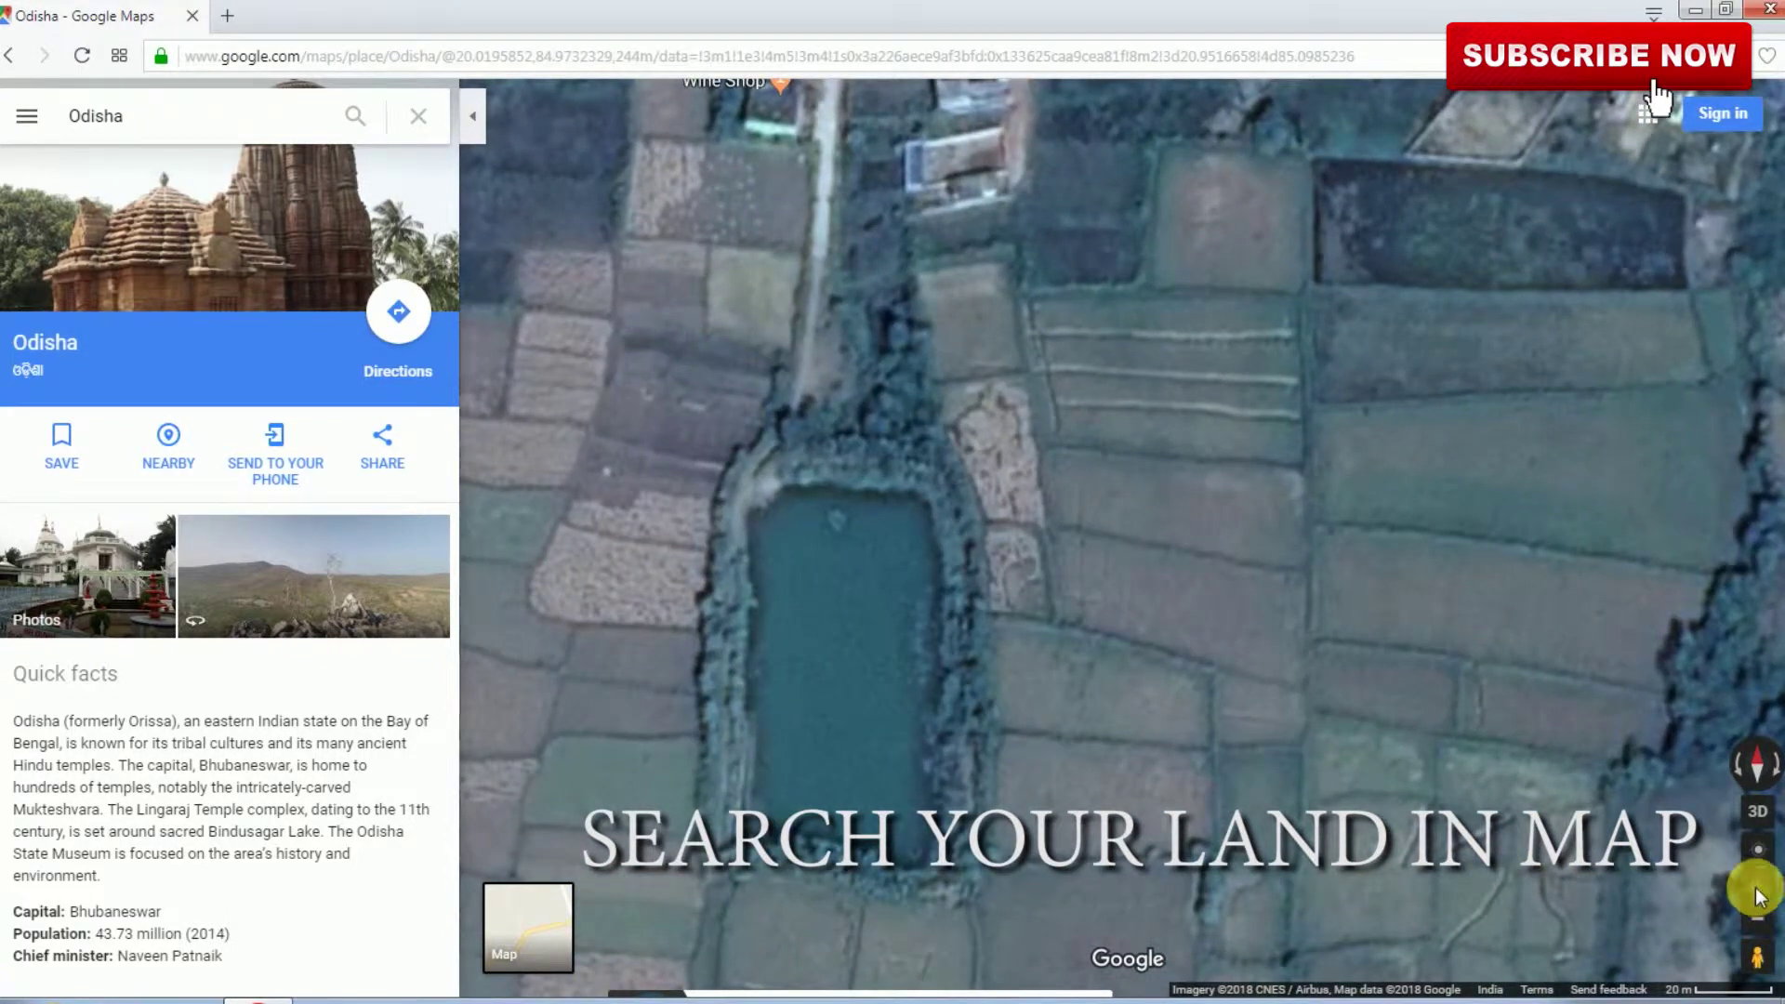
left_click_drag(1203, 676, 1000, 749)
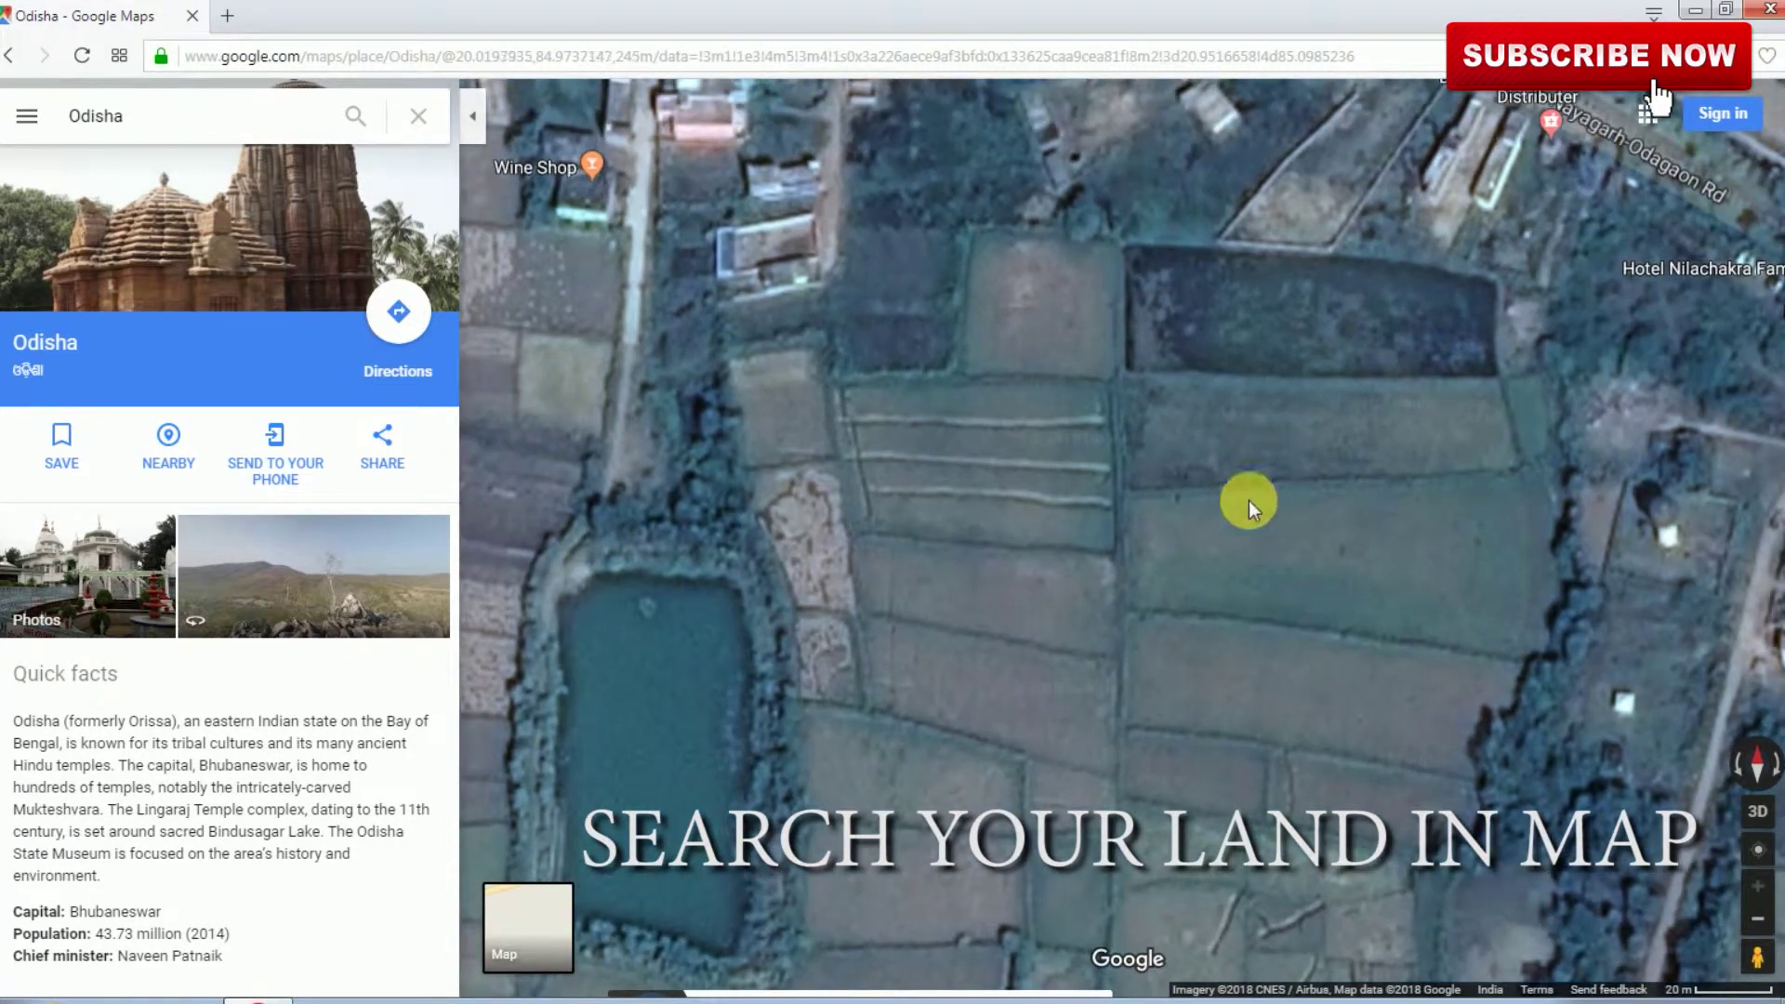
left_click_drag(1148, 590, 978, 741)
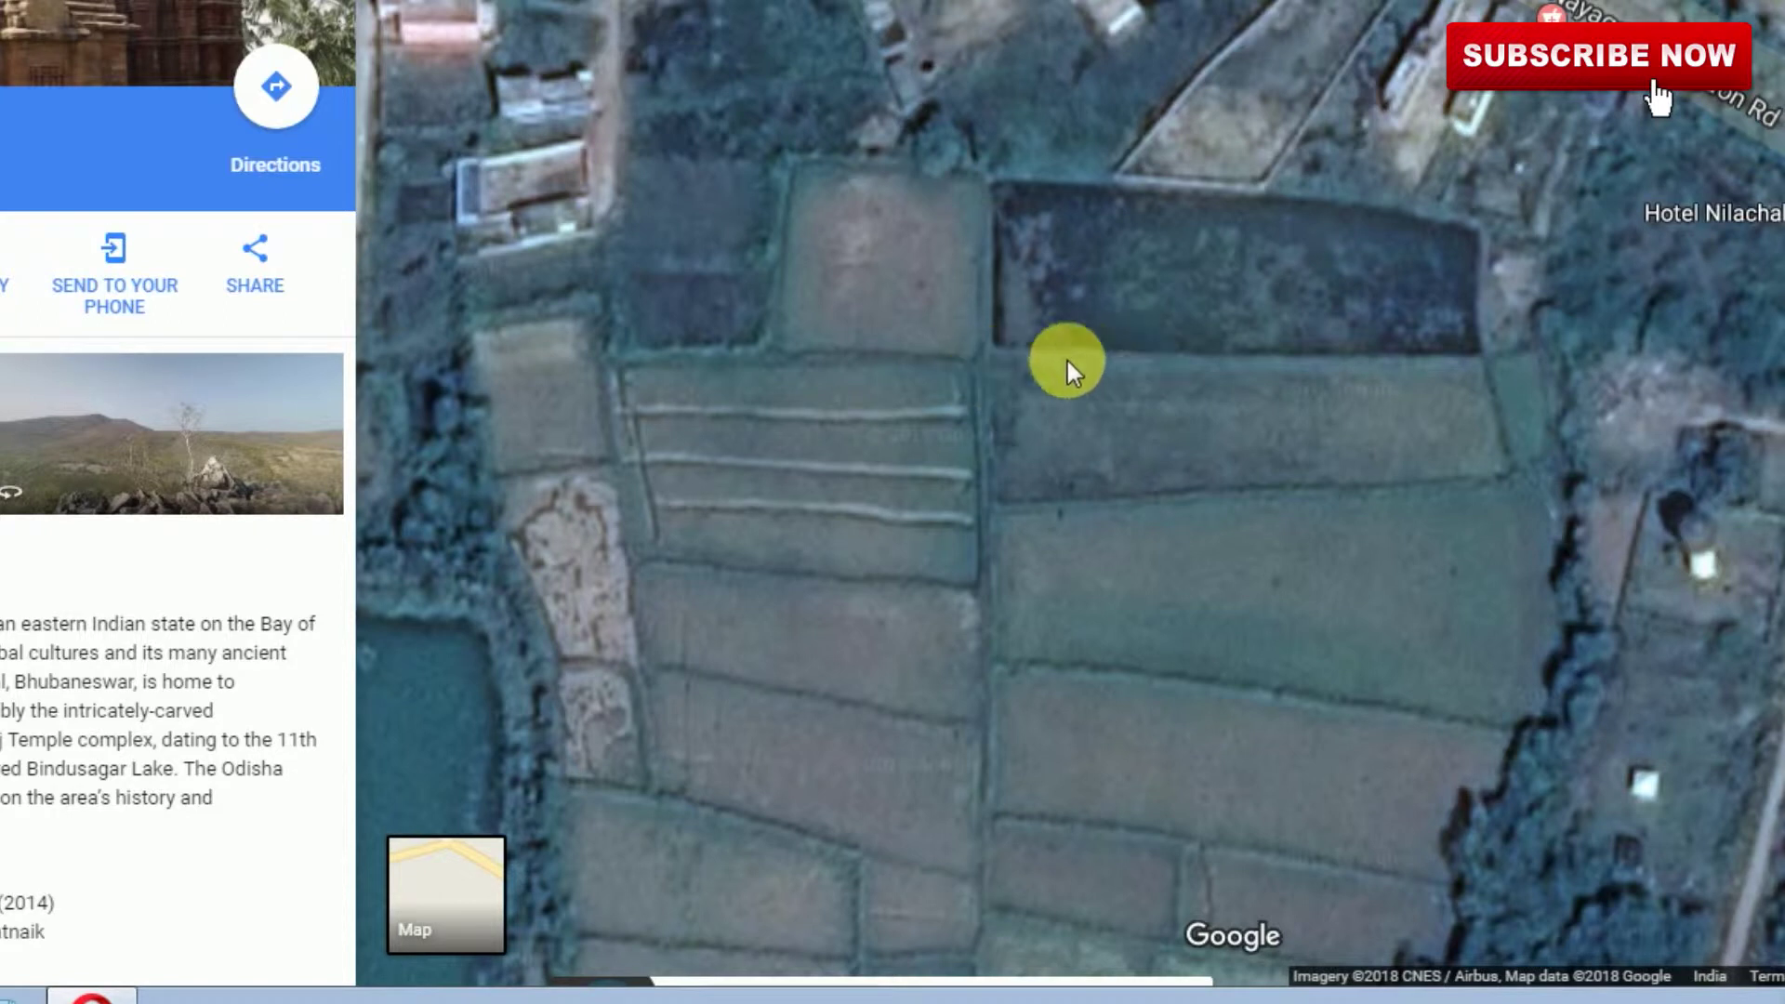
Outline the plot's four corners with Measure distance: 2,665.74 m² area, 260.25 m perimeter
right_click(987, 361)
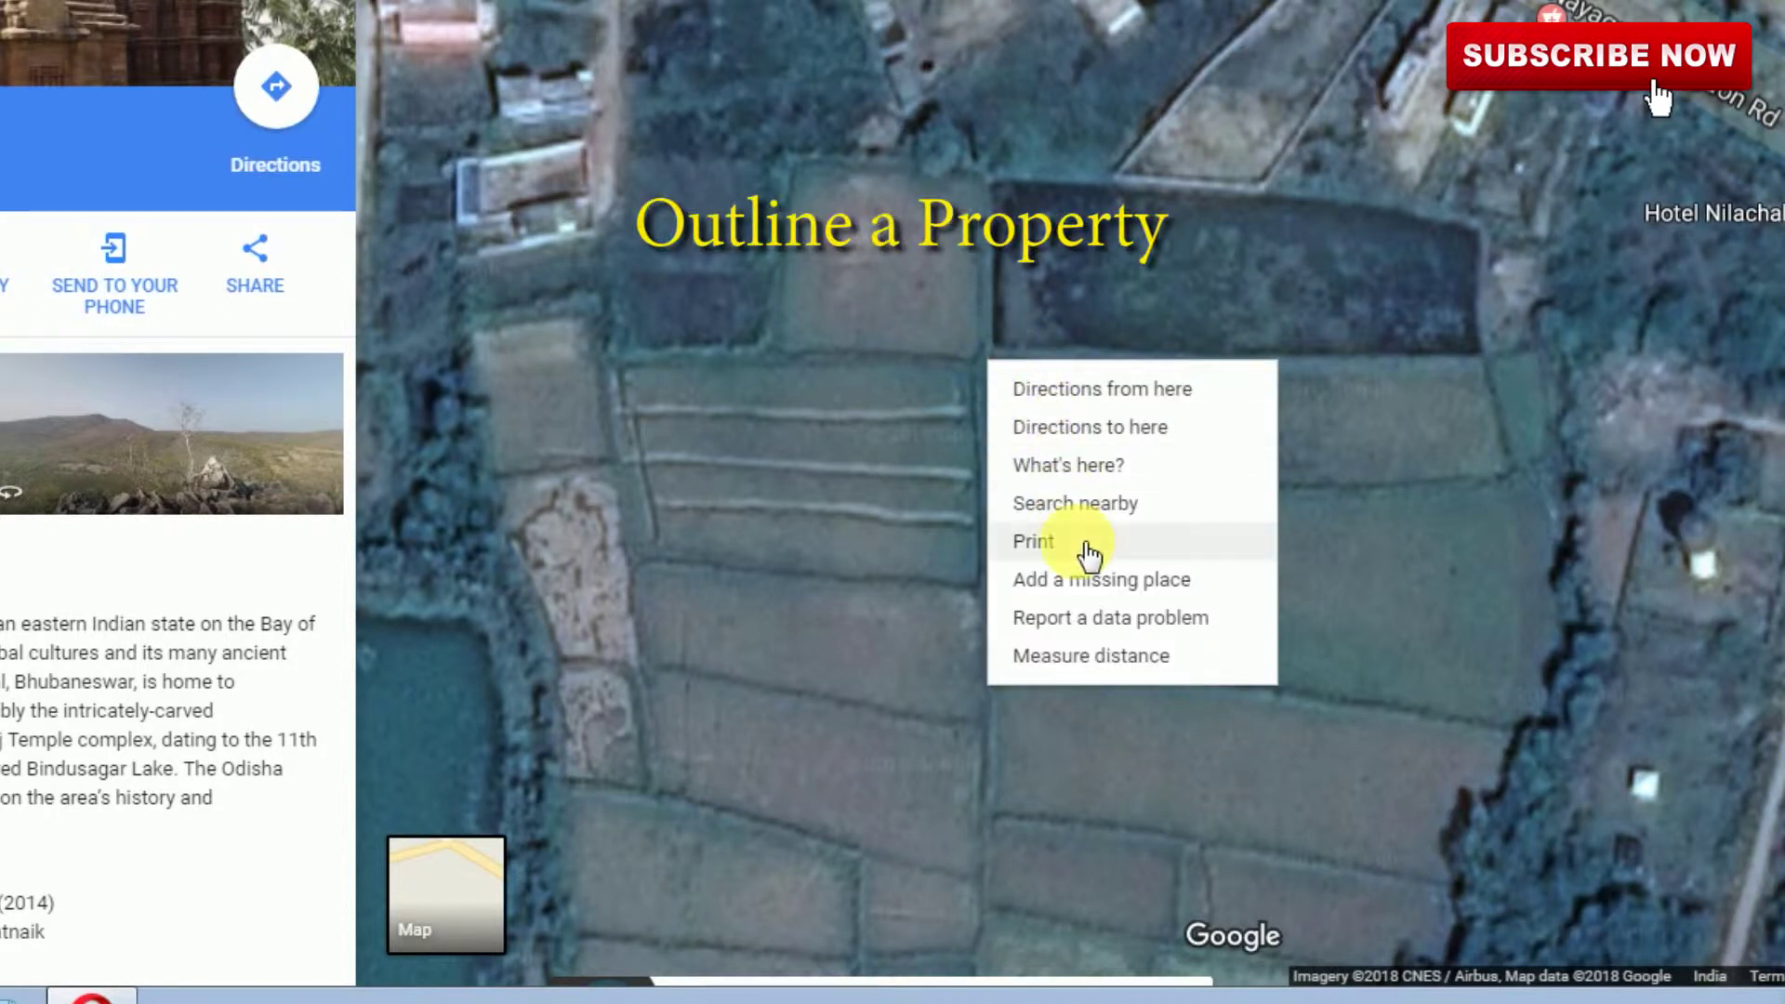
left_click(1058, 660)
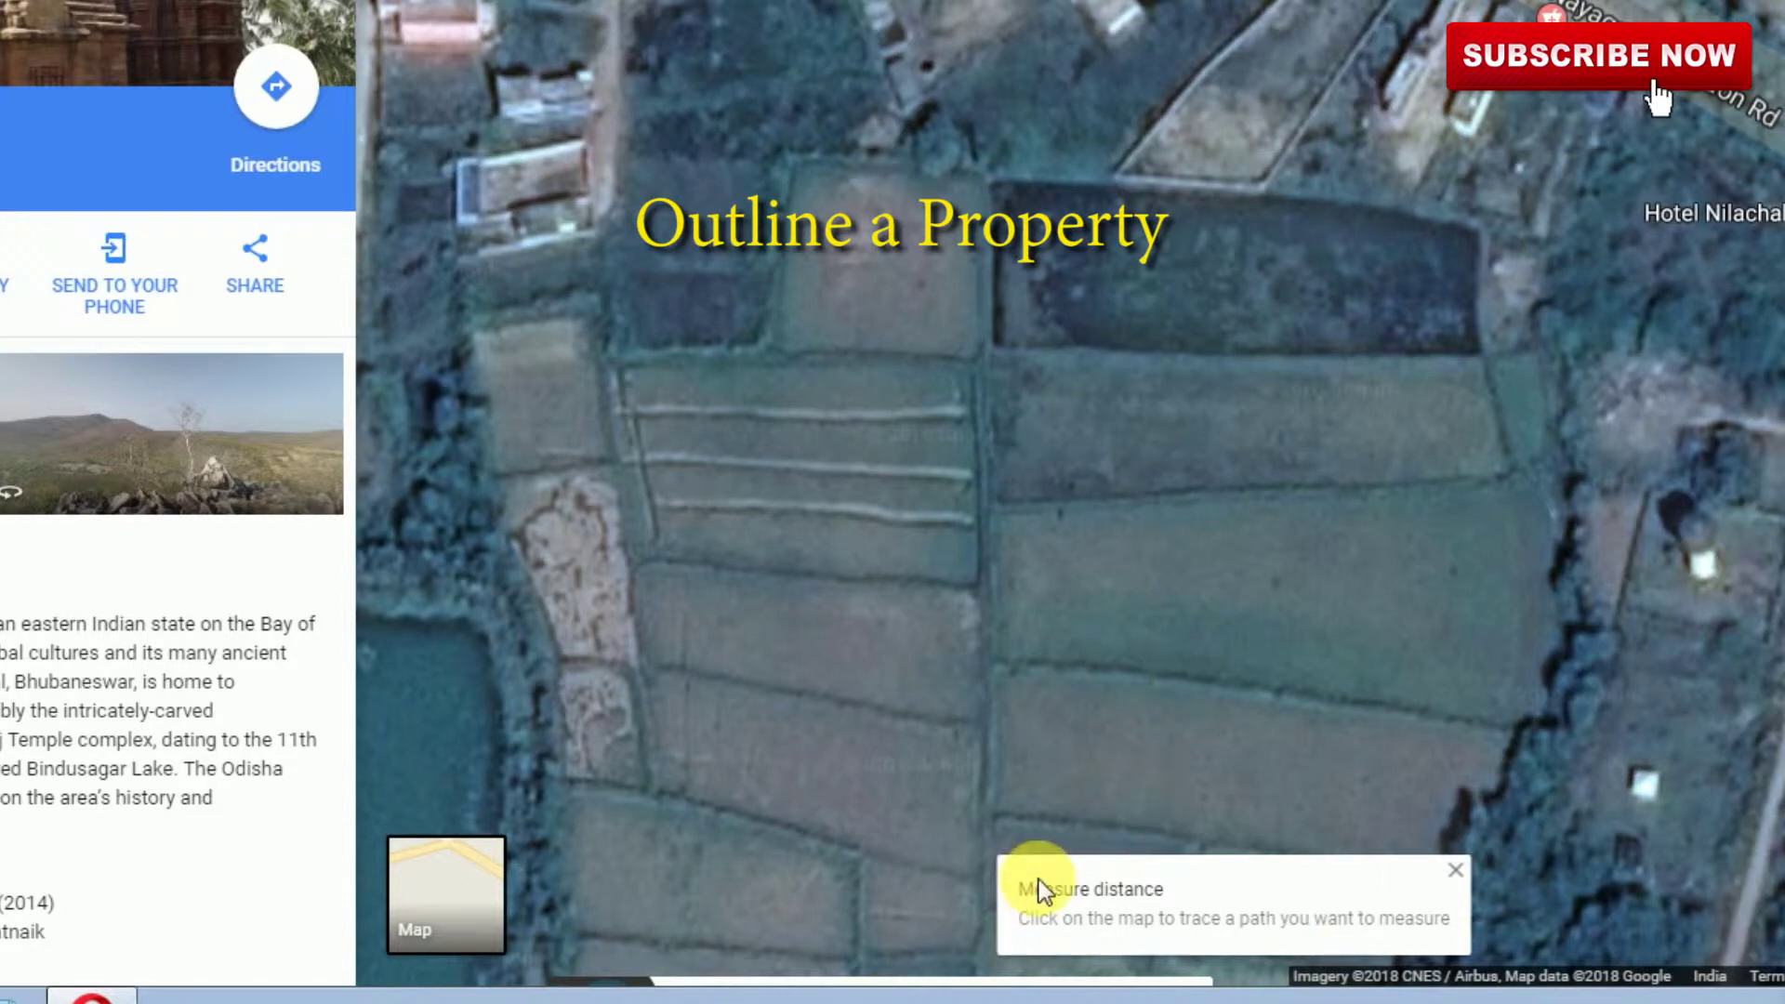
left_click(987, 361)
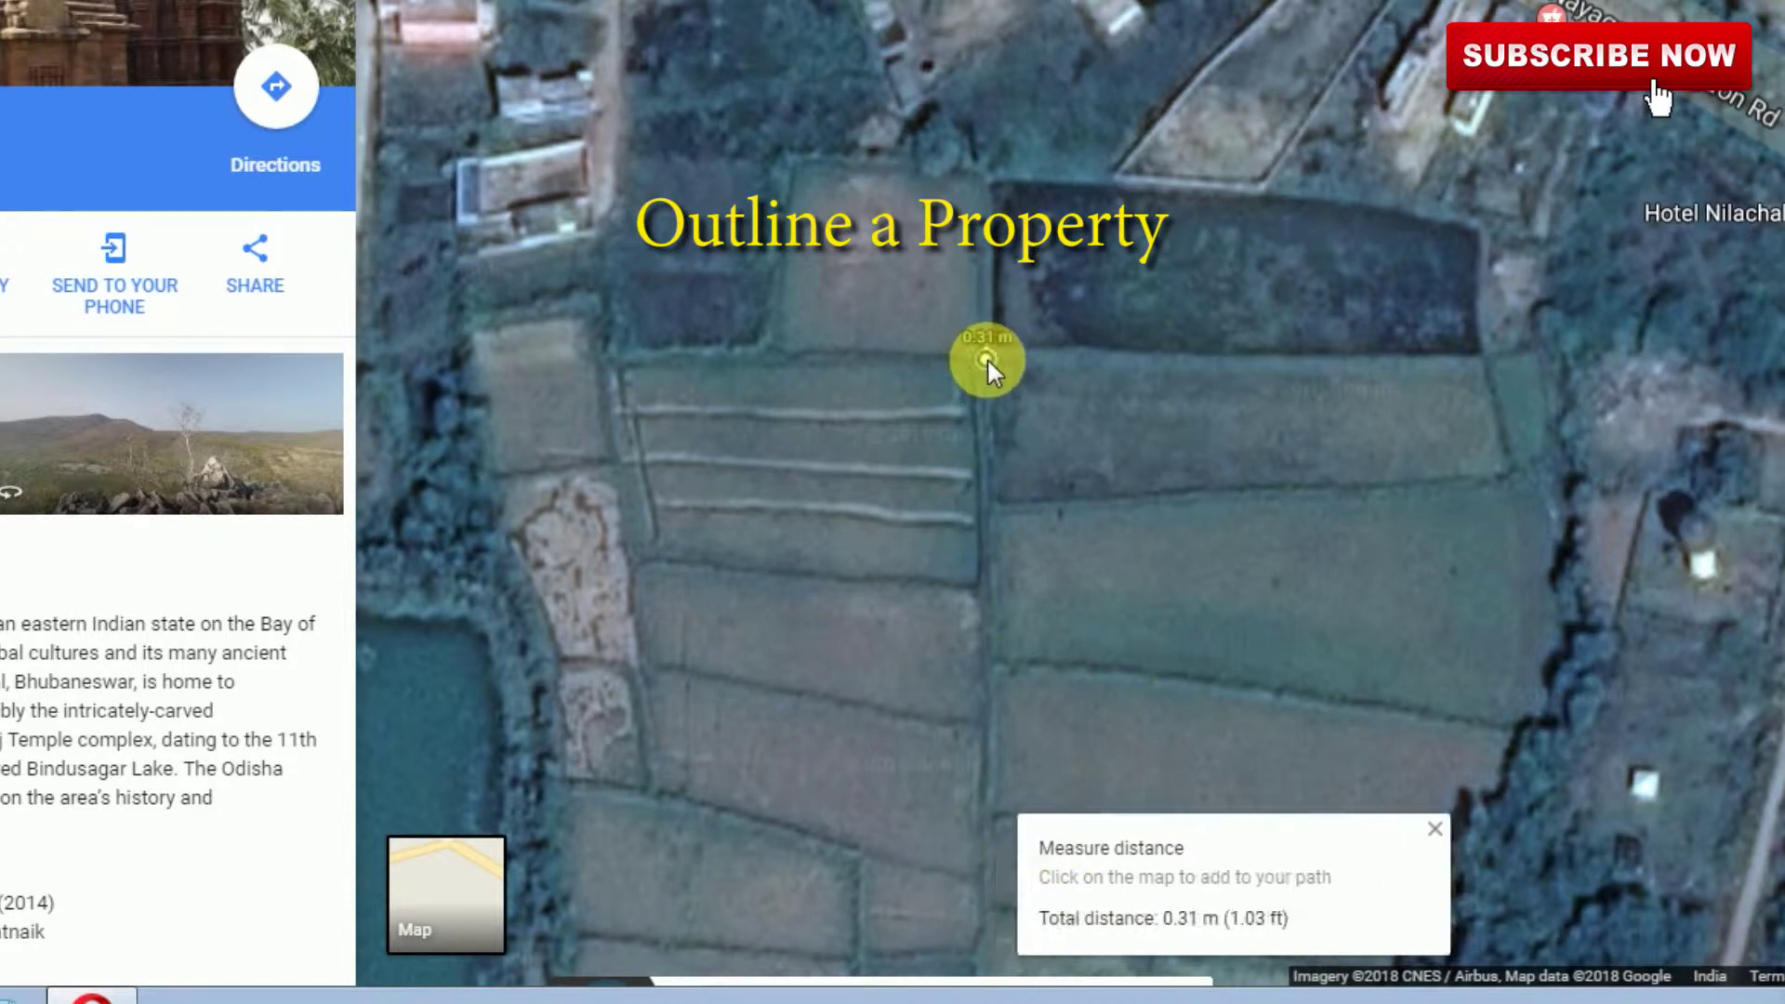
left_click(1481, 362)
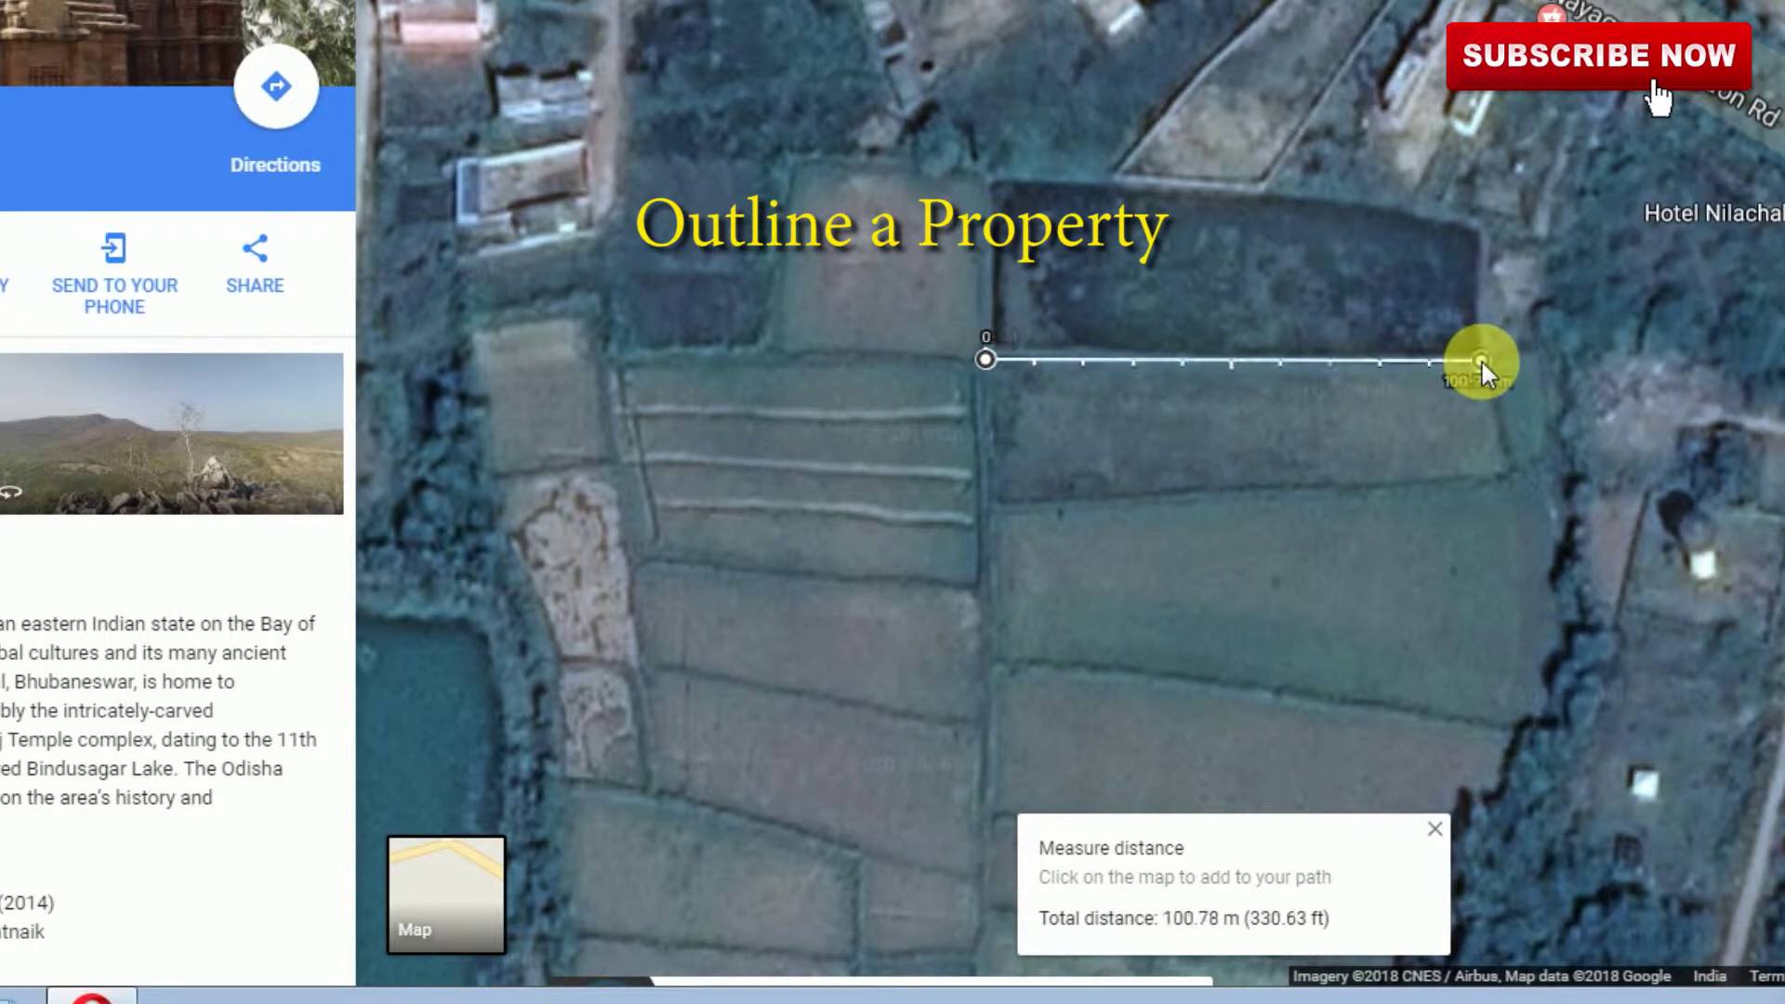
left_click(1516, 471)
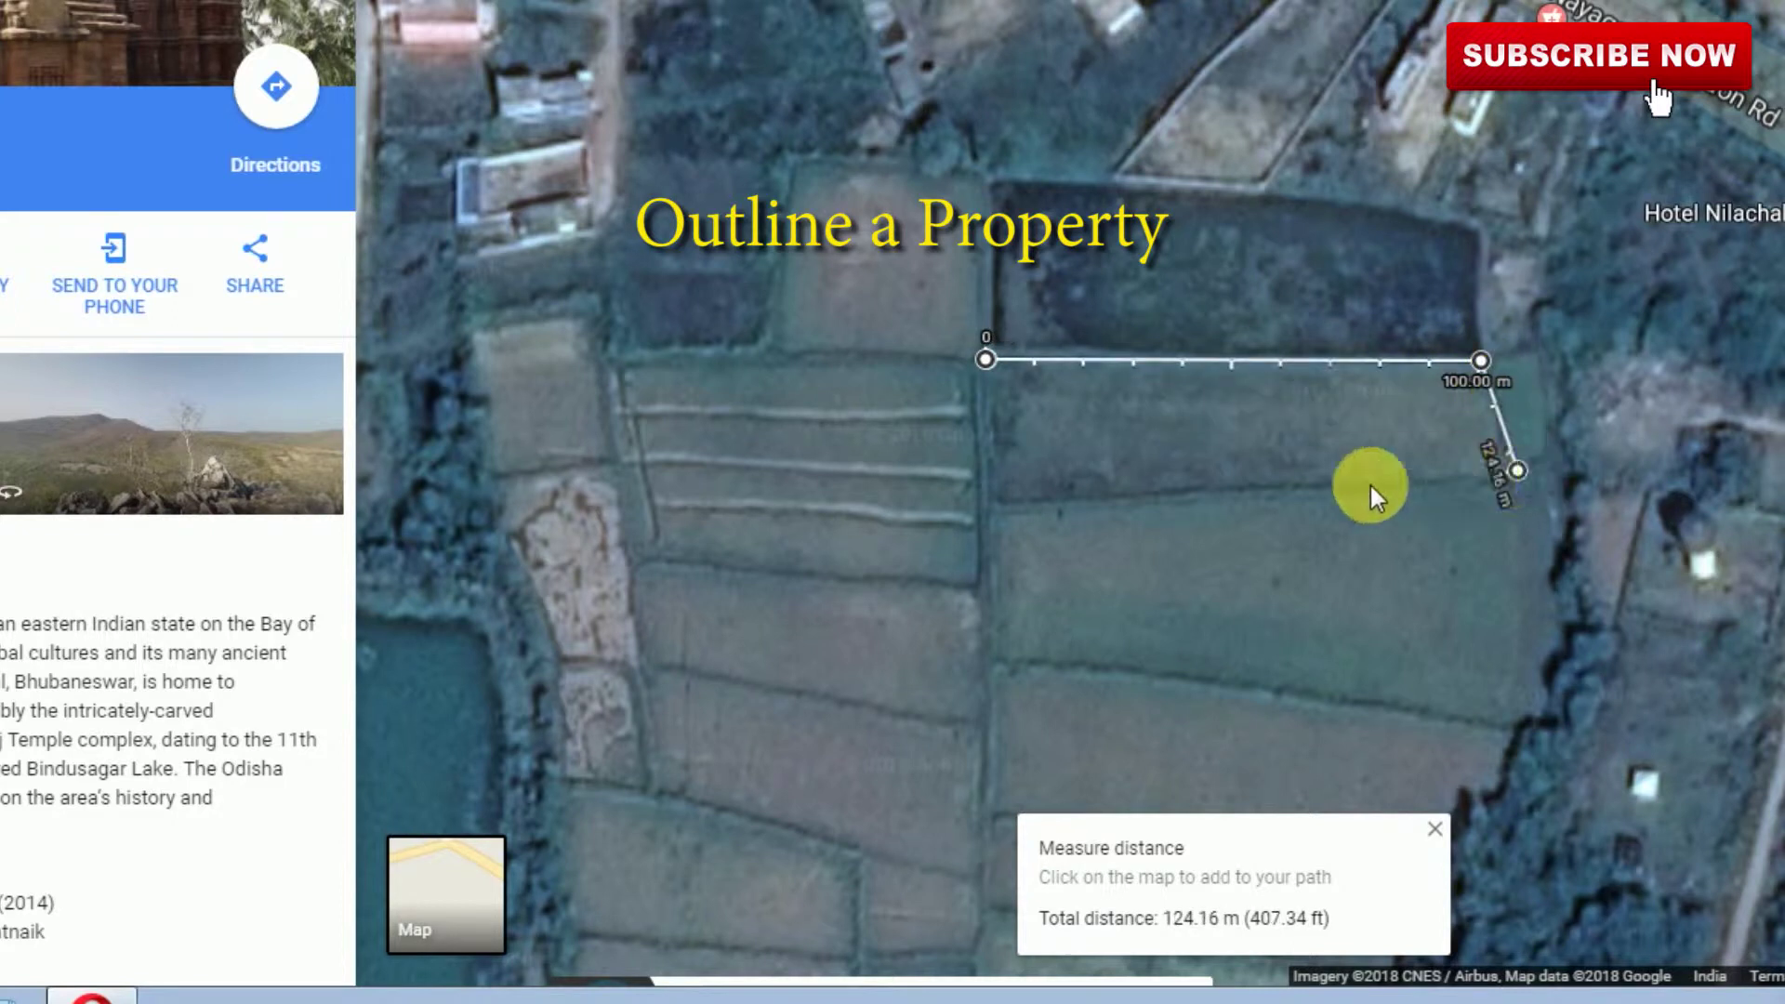
left_click(990, 502)
left_click(986, 362)
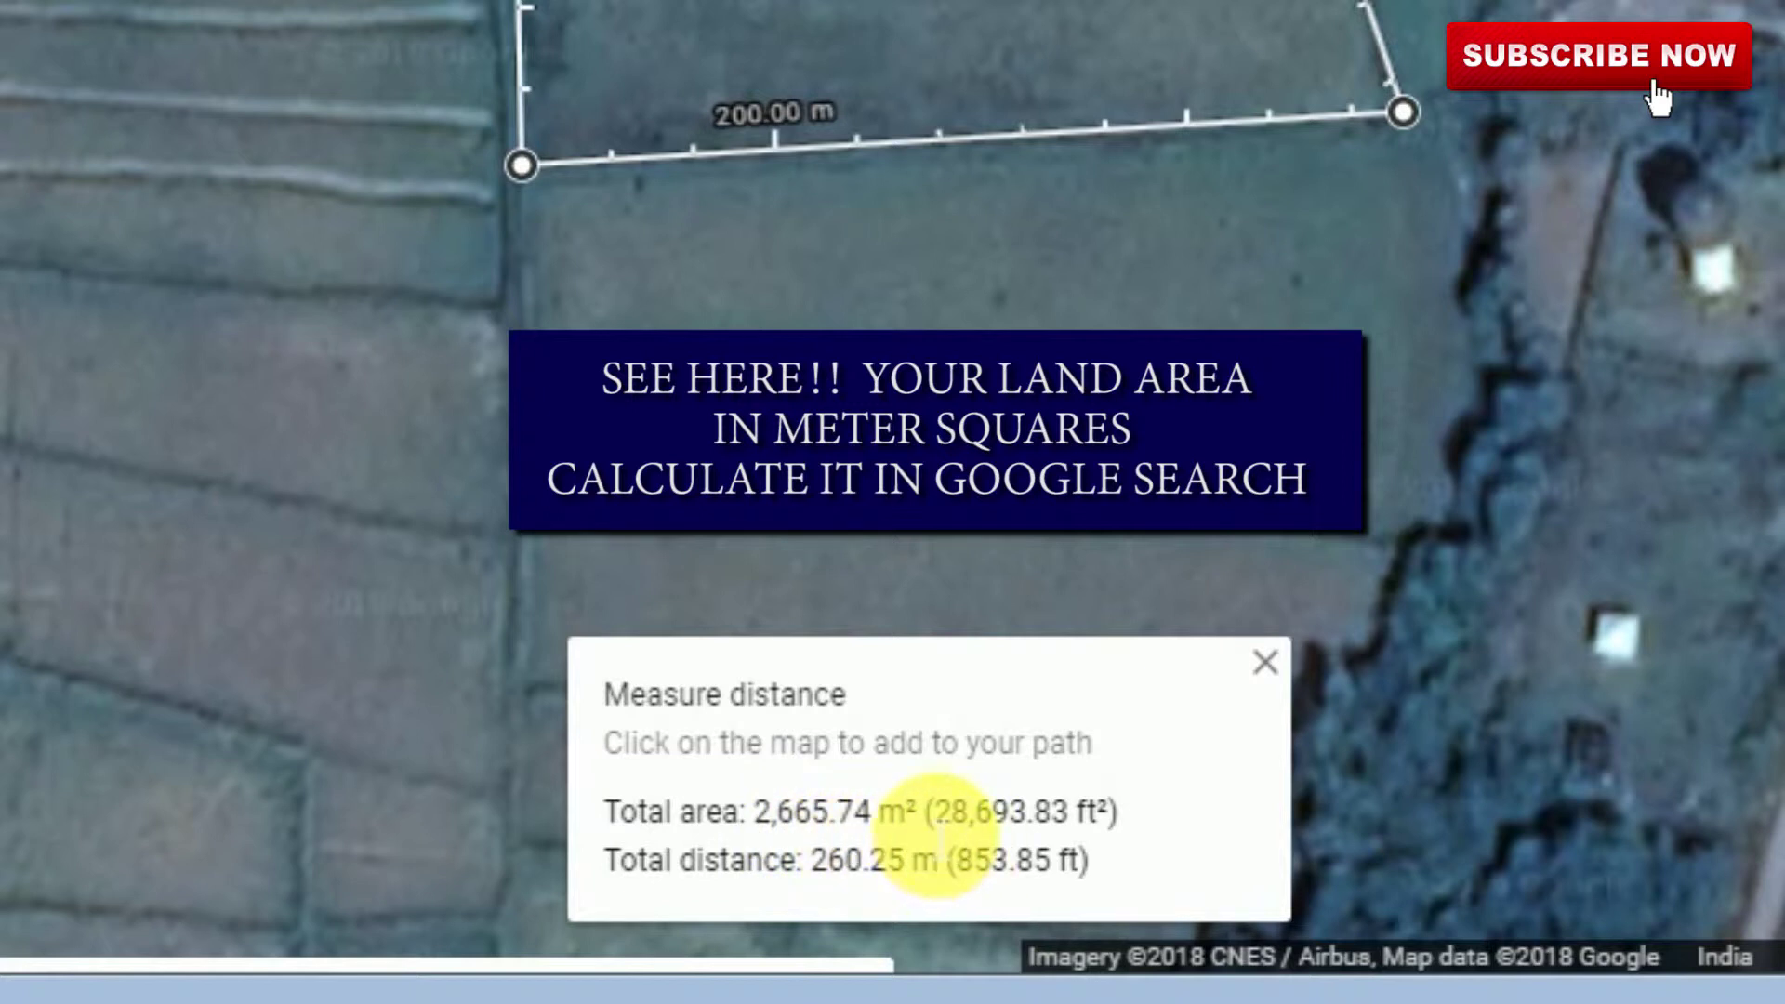
Send the 2,665.74 m² total area figure to a Google web search
left_click_drag(921, 827, 760, 831)
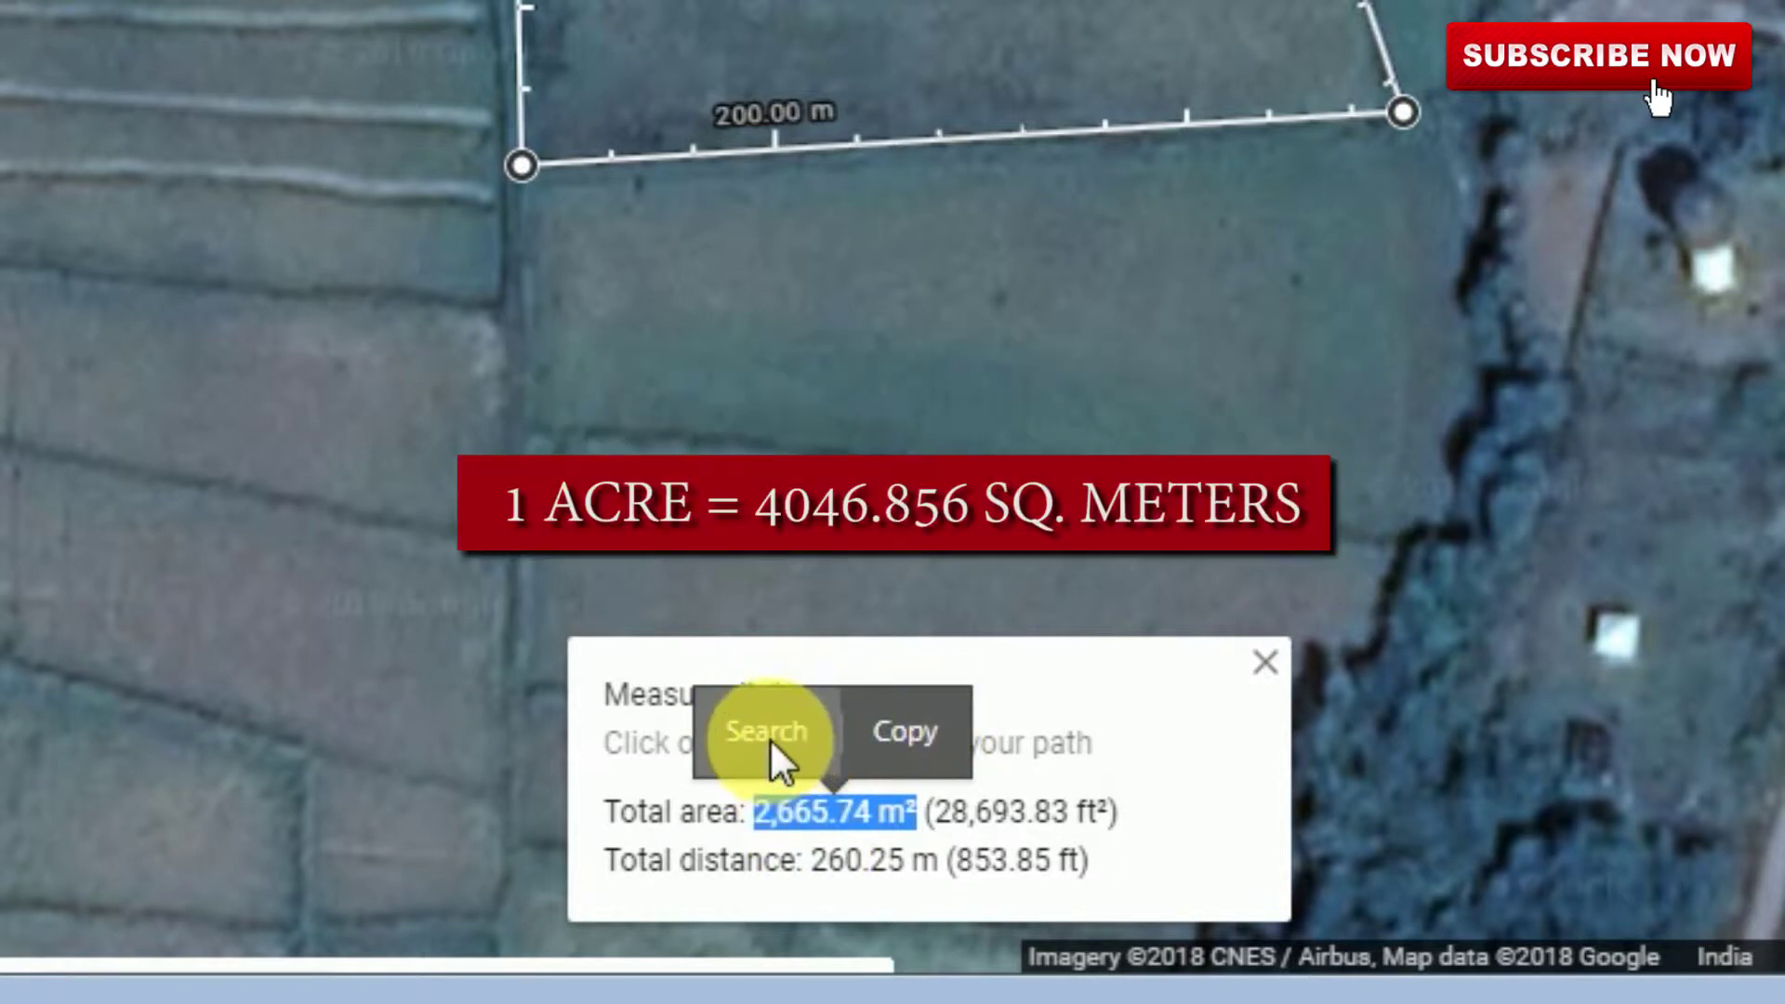
left_click(769, 738)
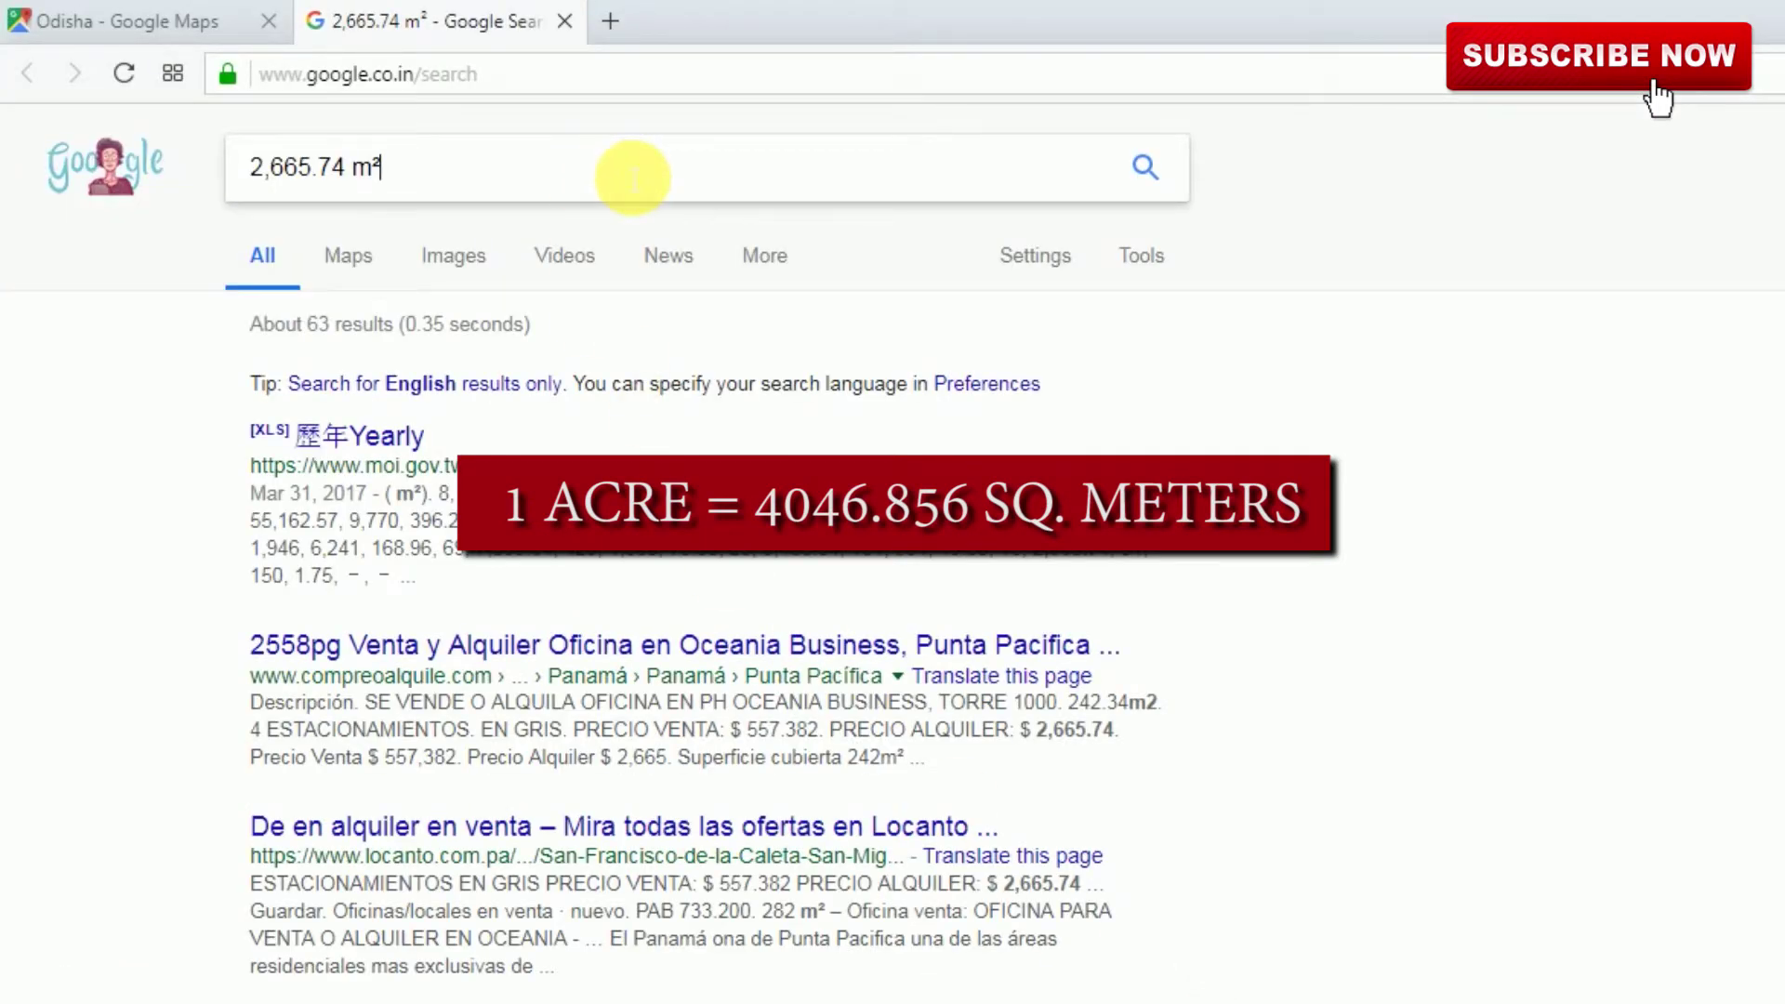
Convert 2,665.74 m² to 0.6587186996 acres, checking hectares too, then return to Google Maps
type("TO ACRES")
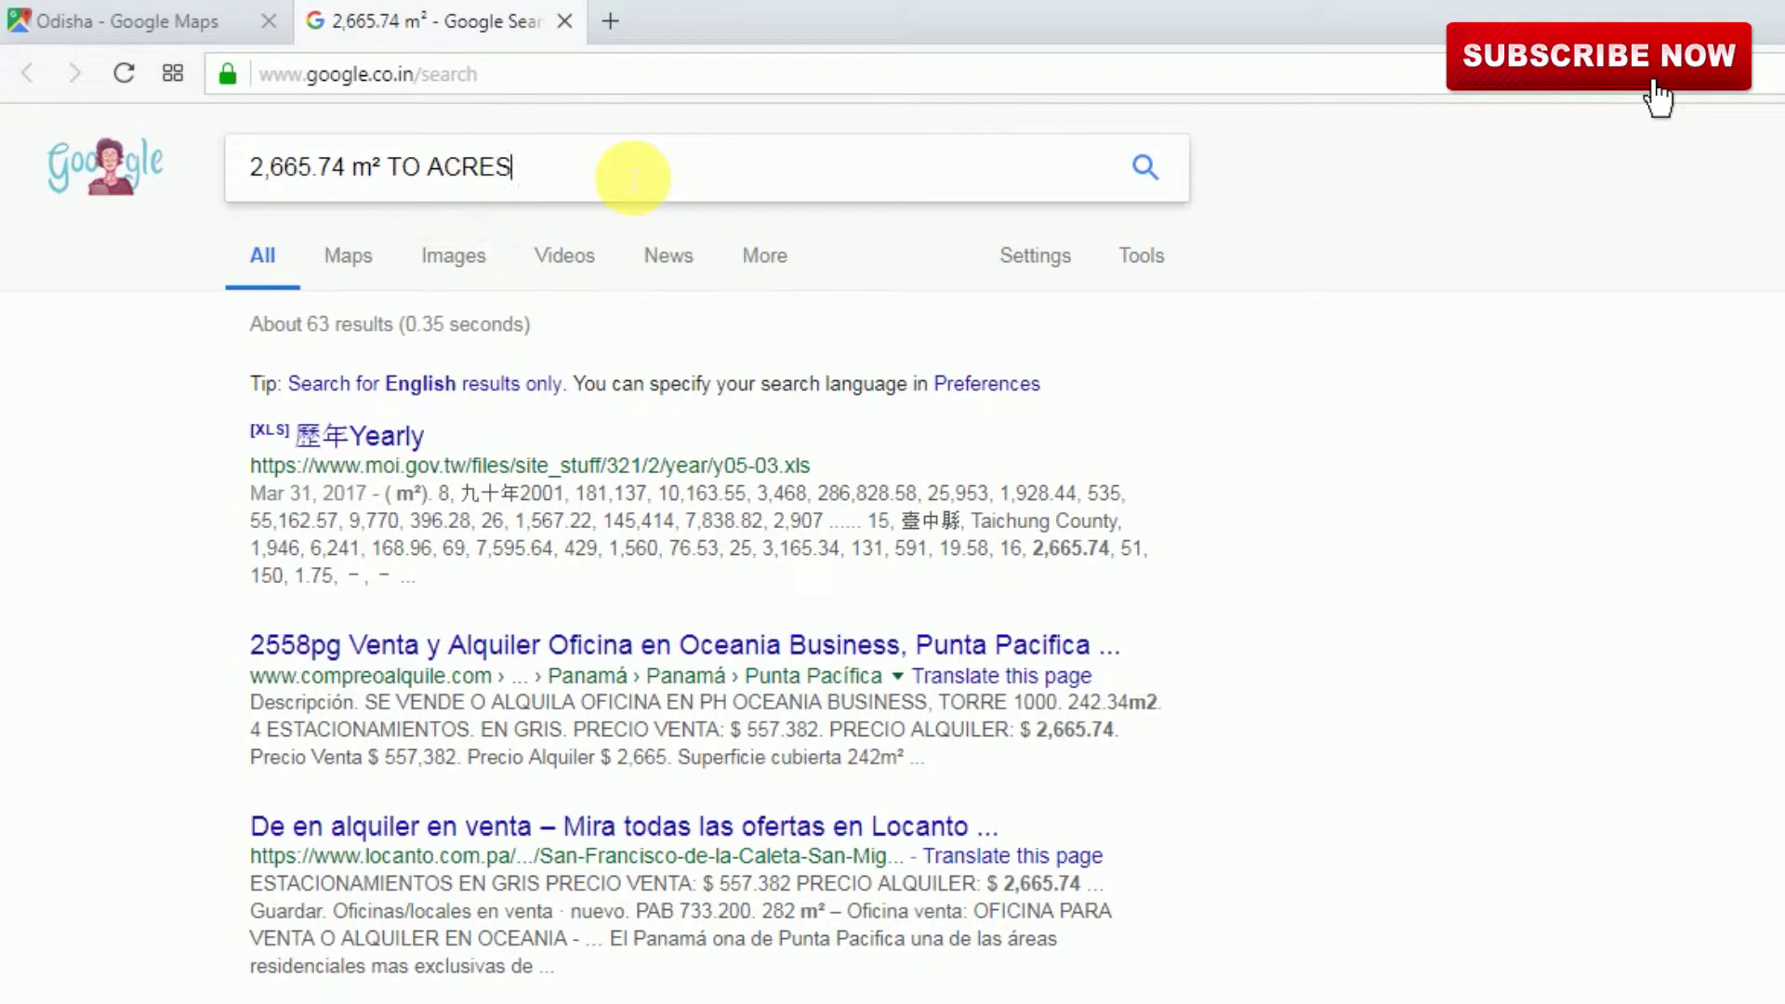
key("Return")
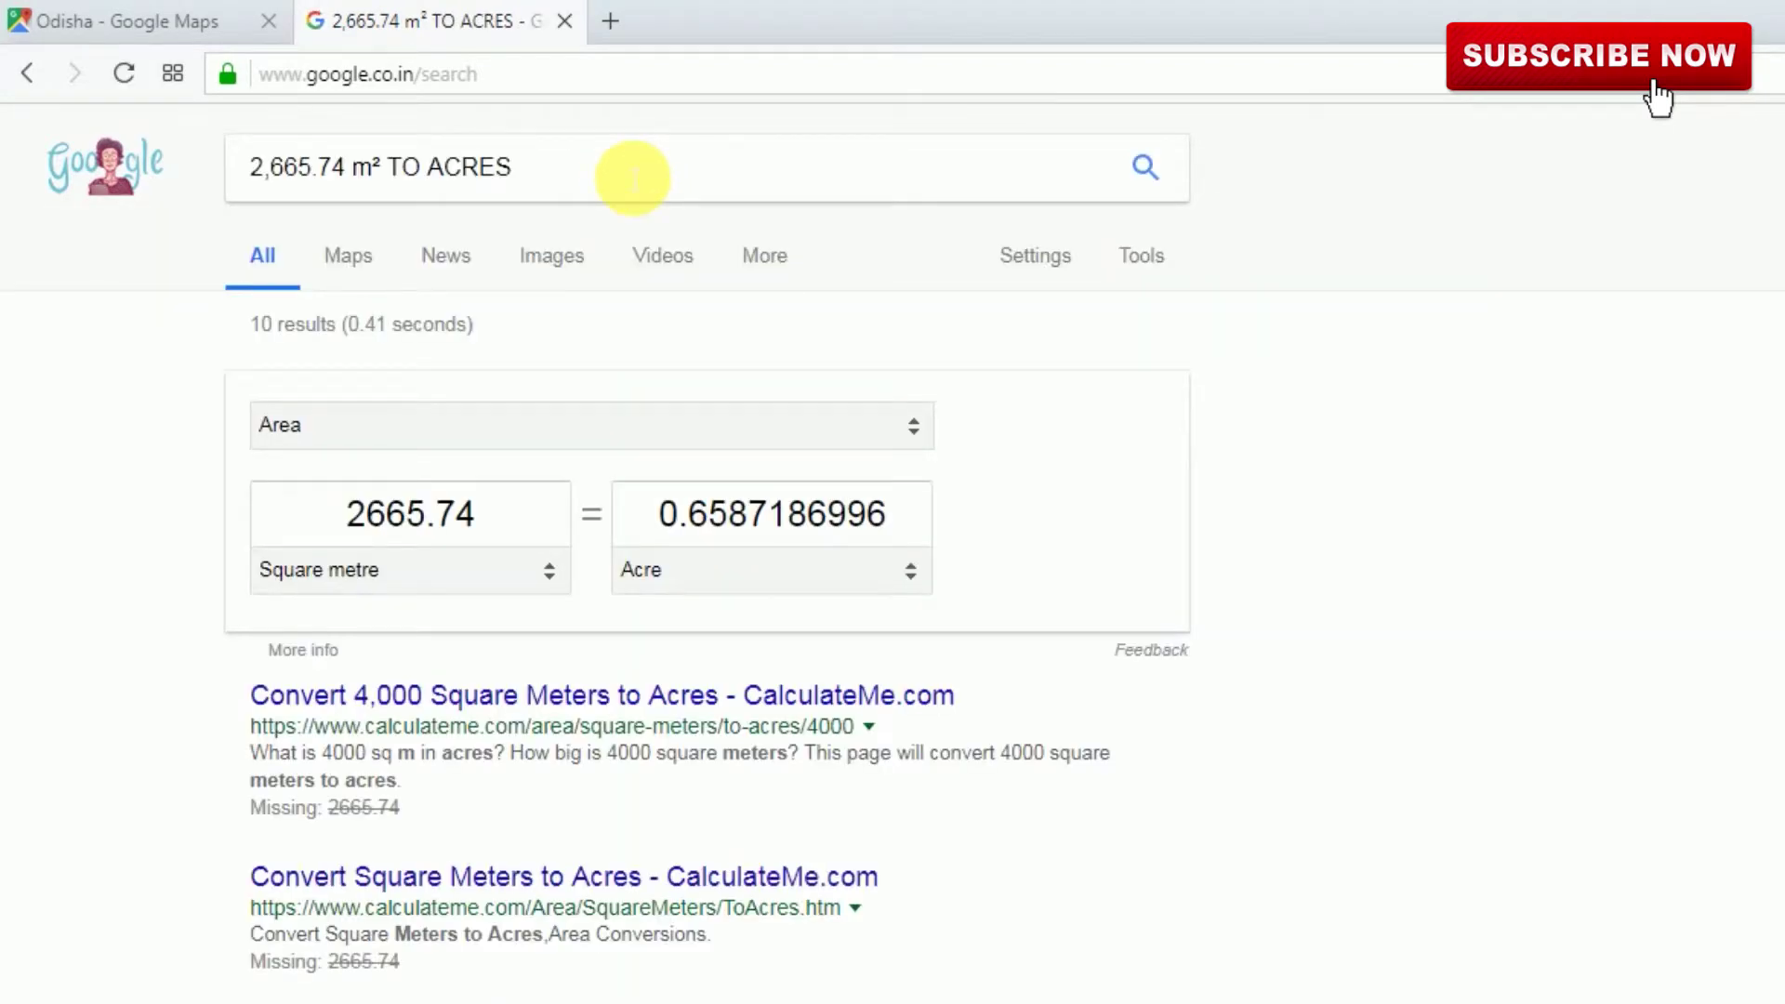
left_click(875, 582)
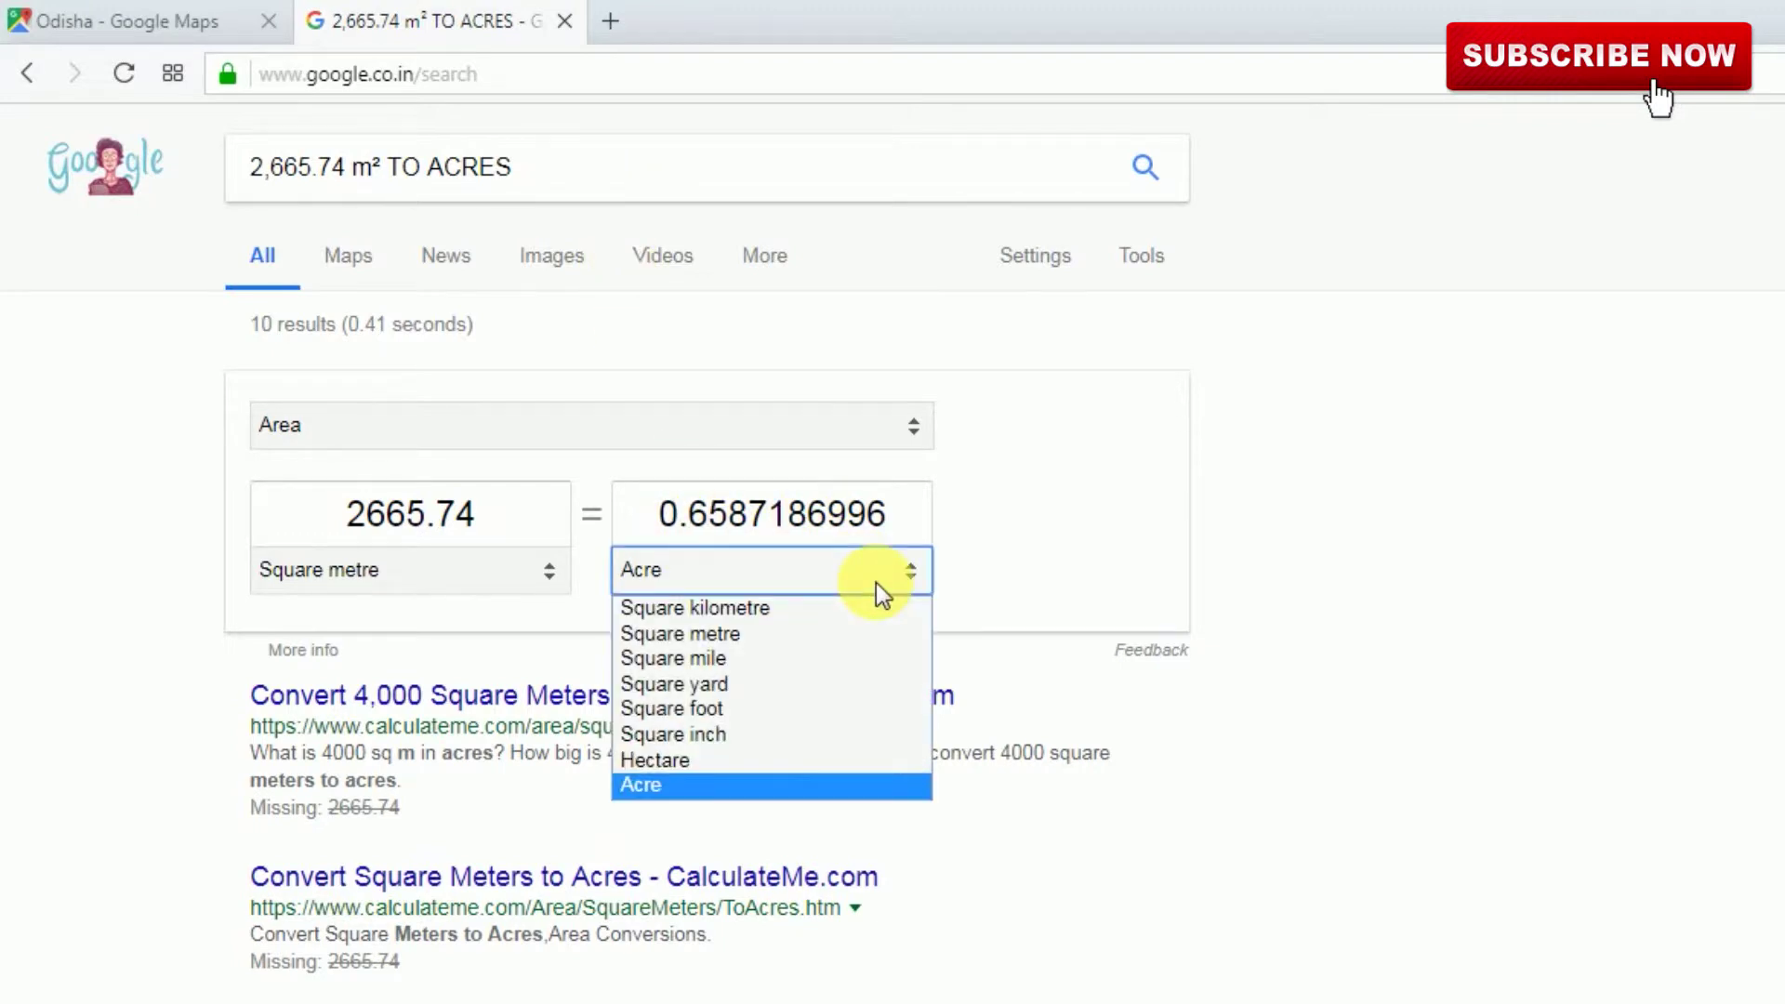
left_click(879, 767)
left_click(760, 581)
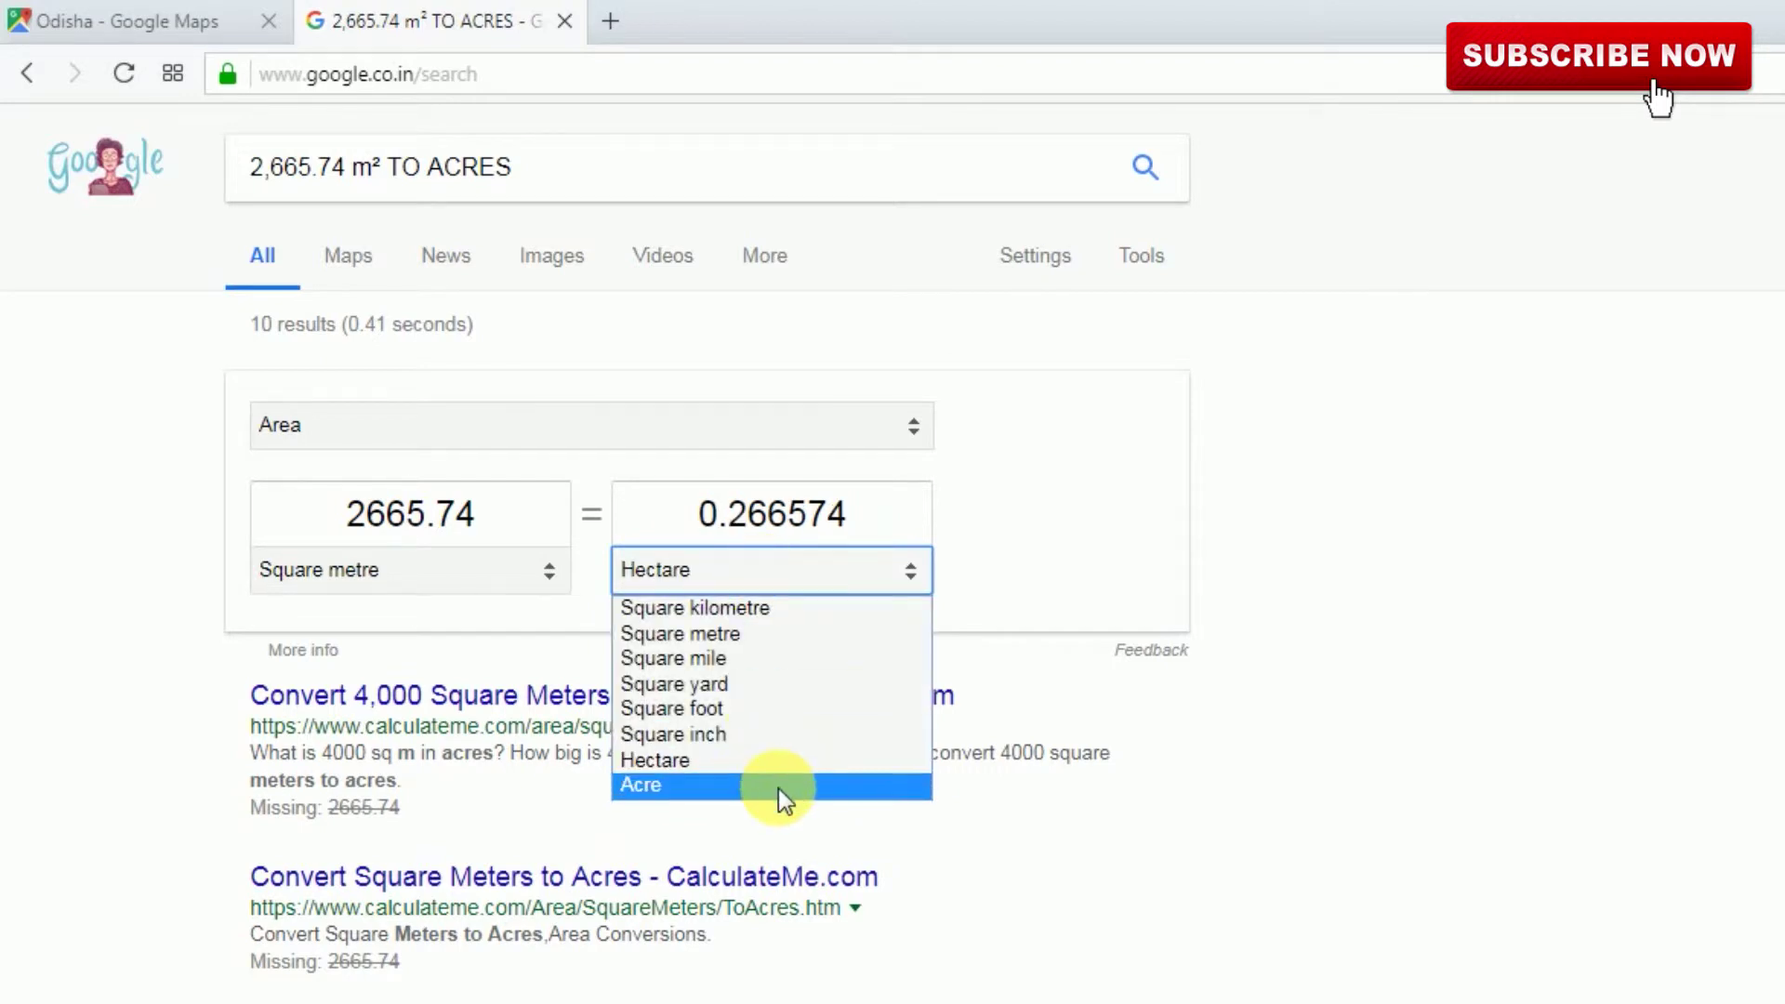
left_click(778, 788)
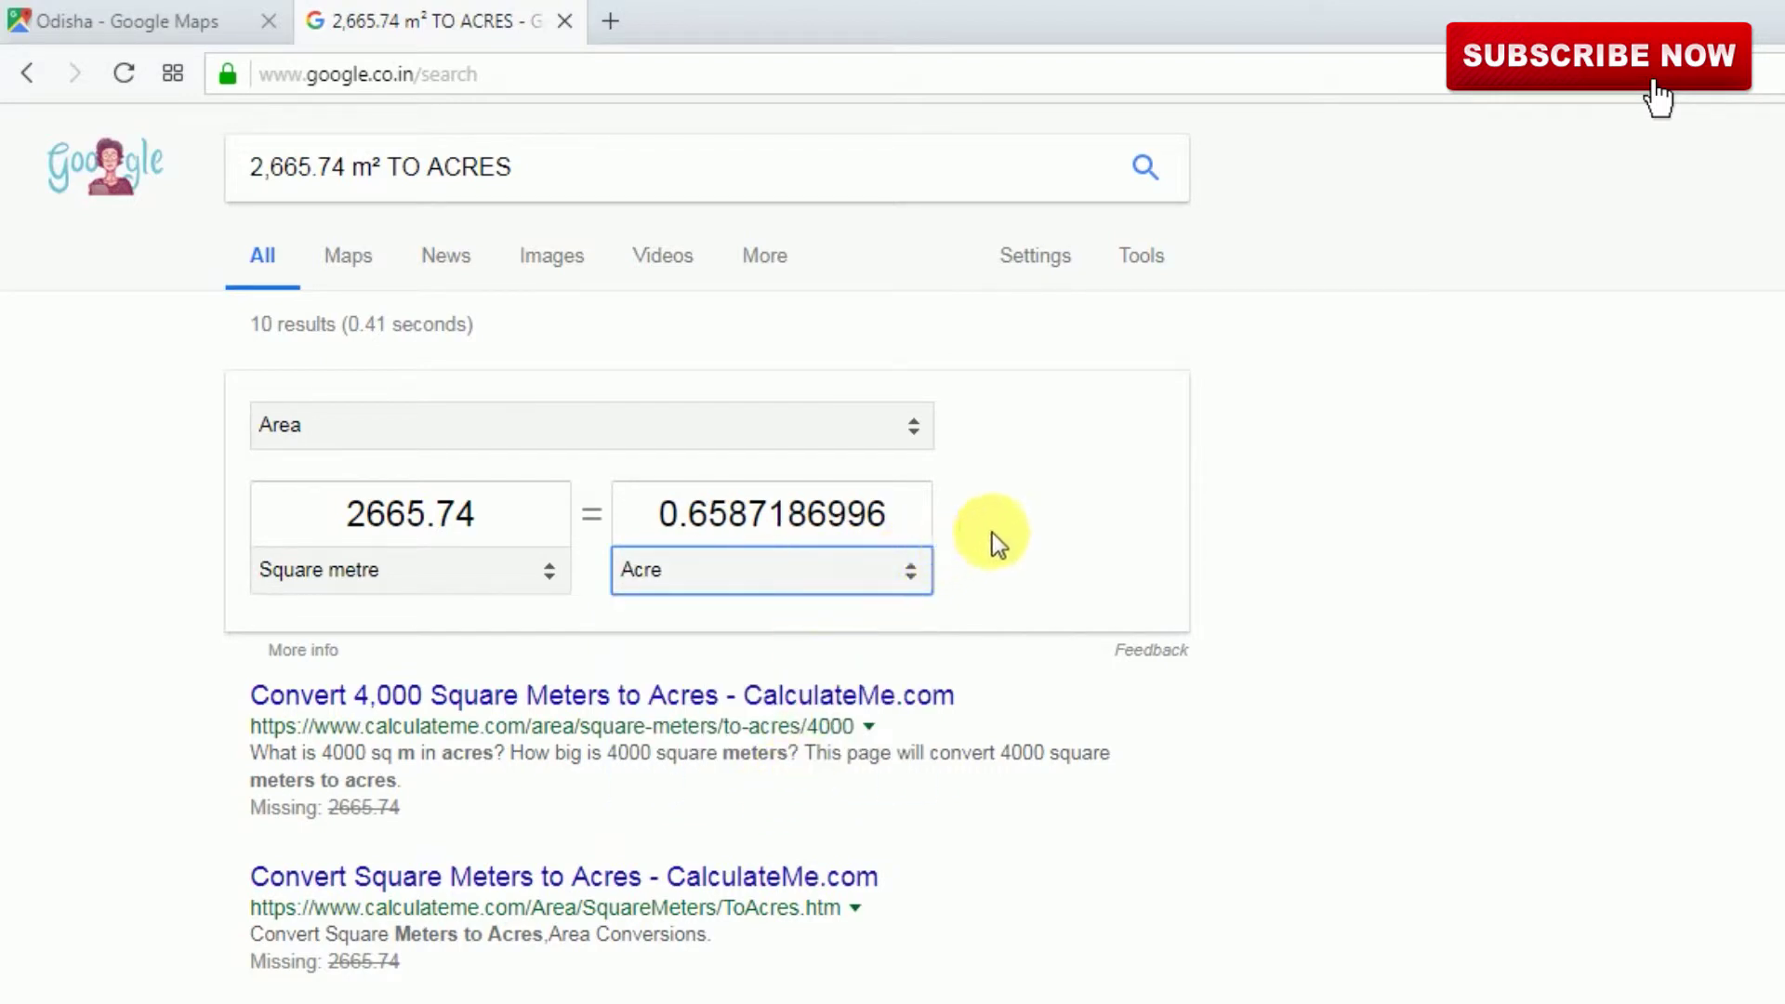
left_click(140, 27)
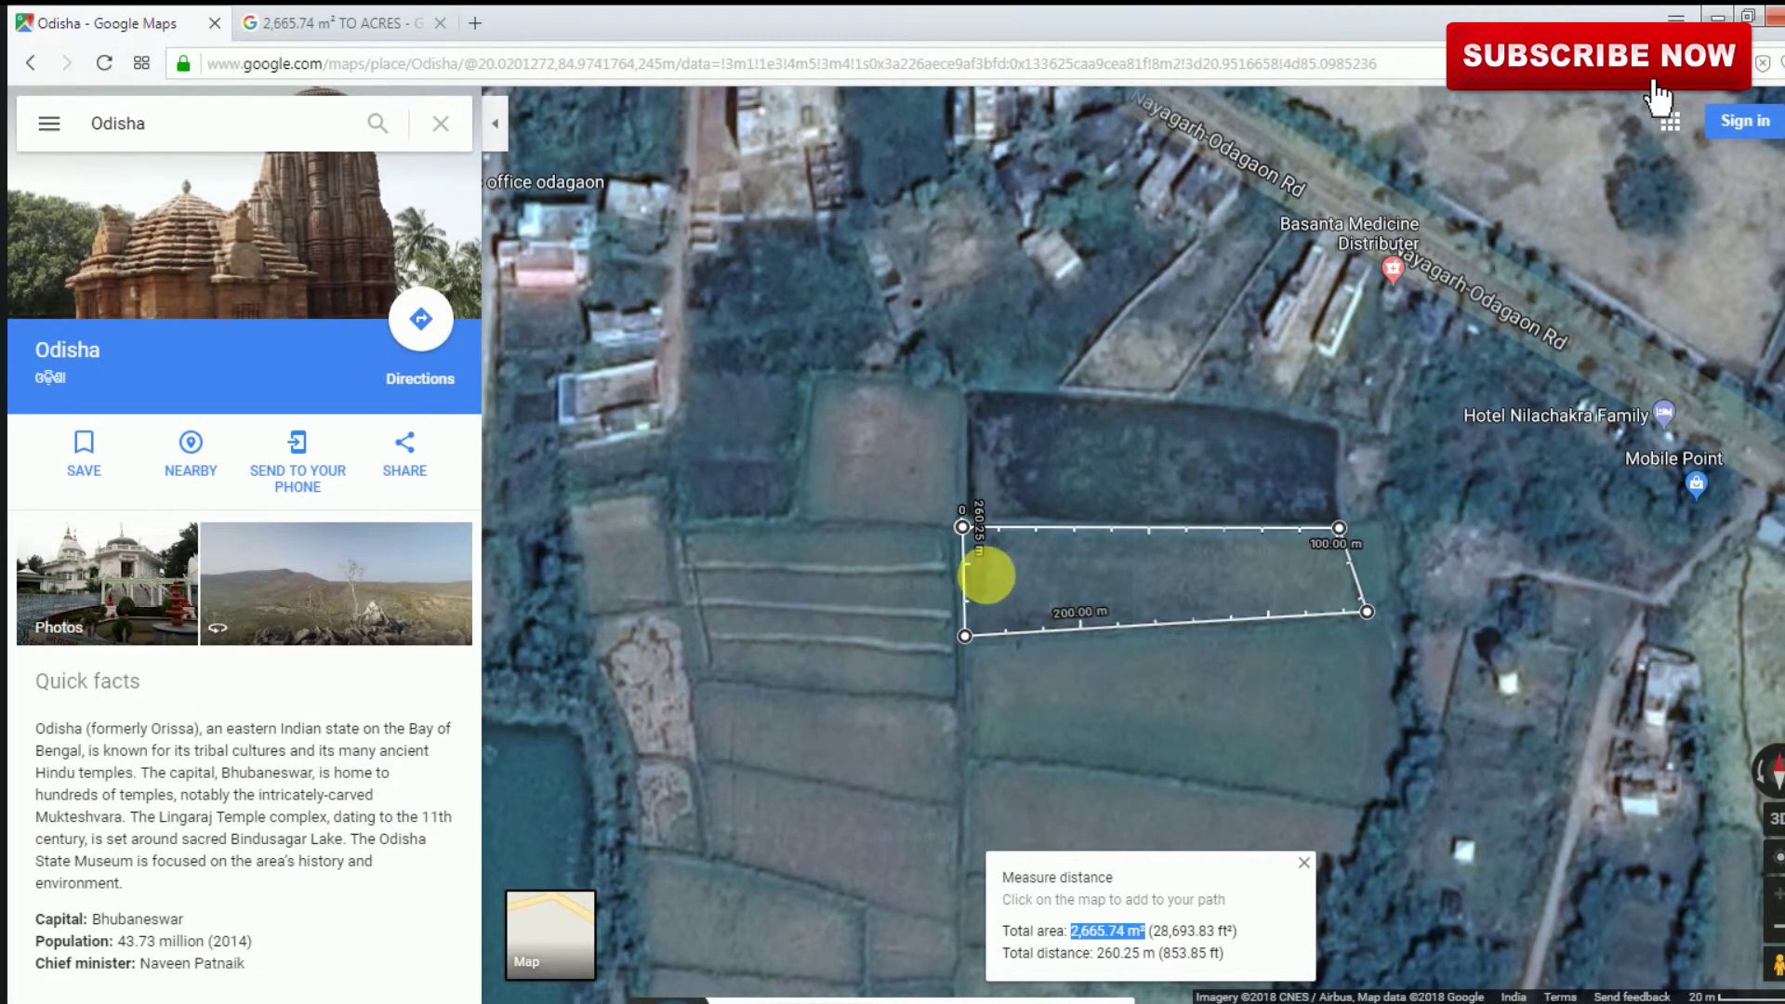
Clear the measured plot outline from the satellite view
right_click(989, 579)
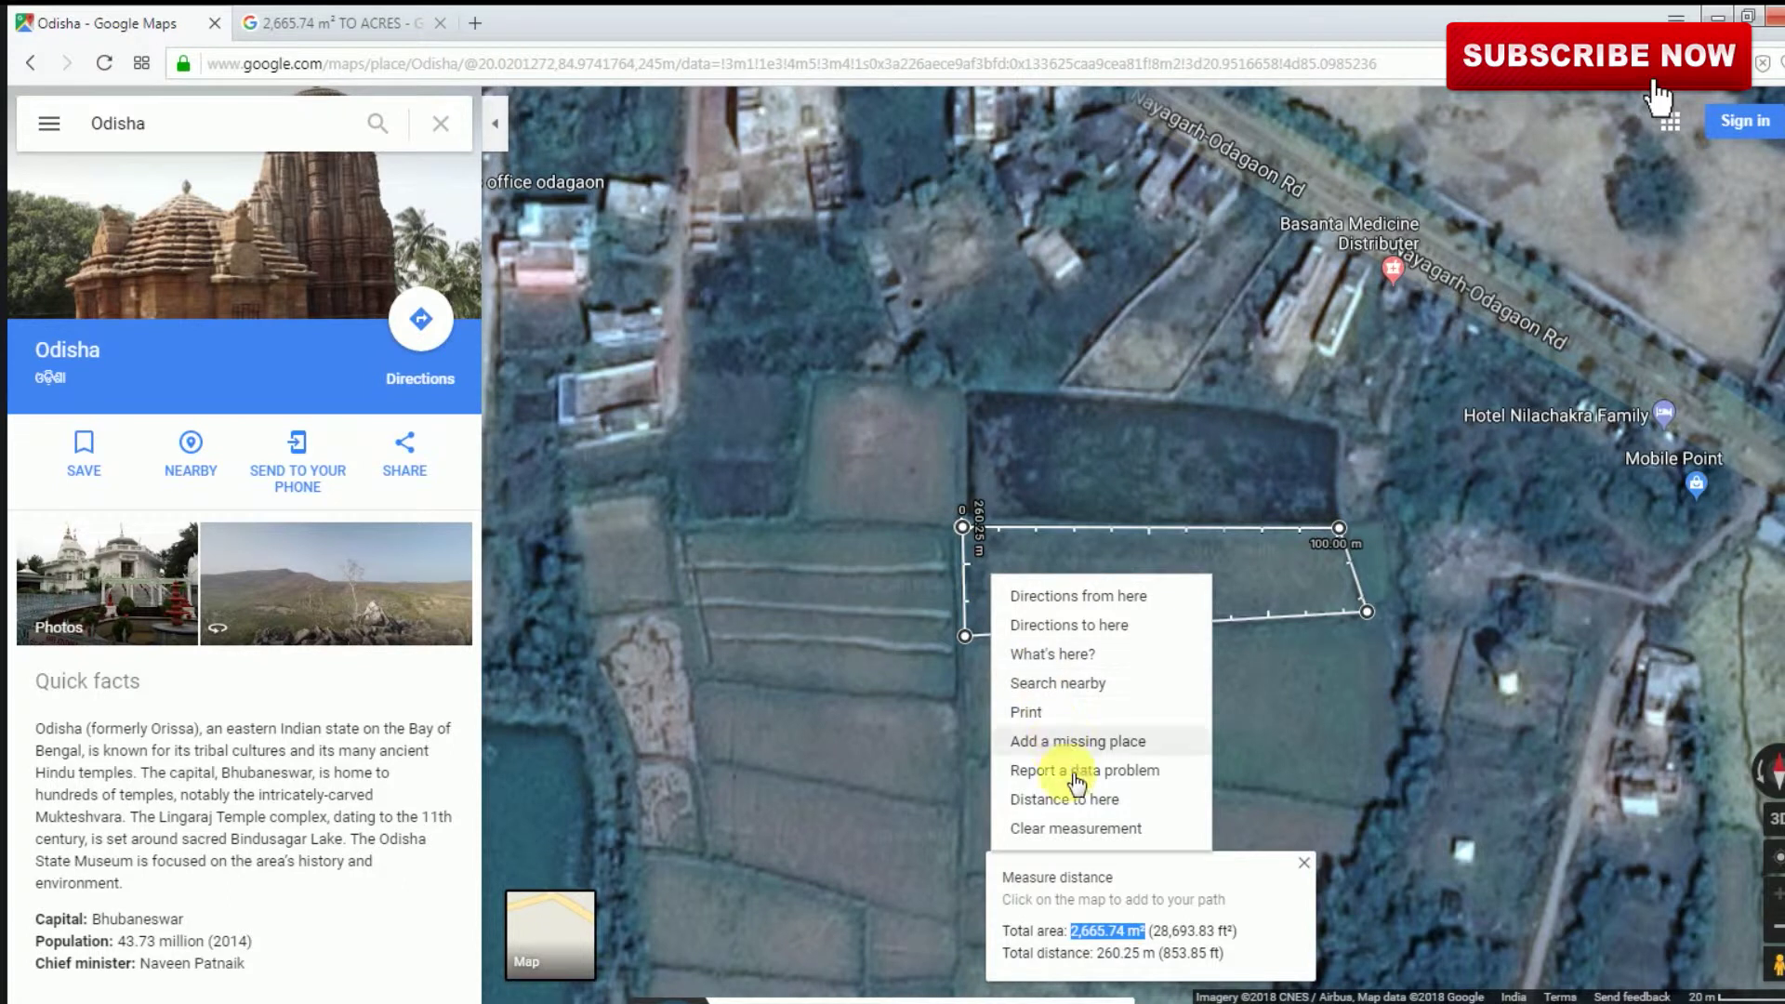
left_click(1102, 832)
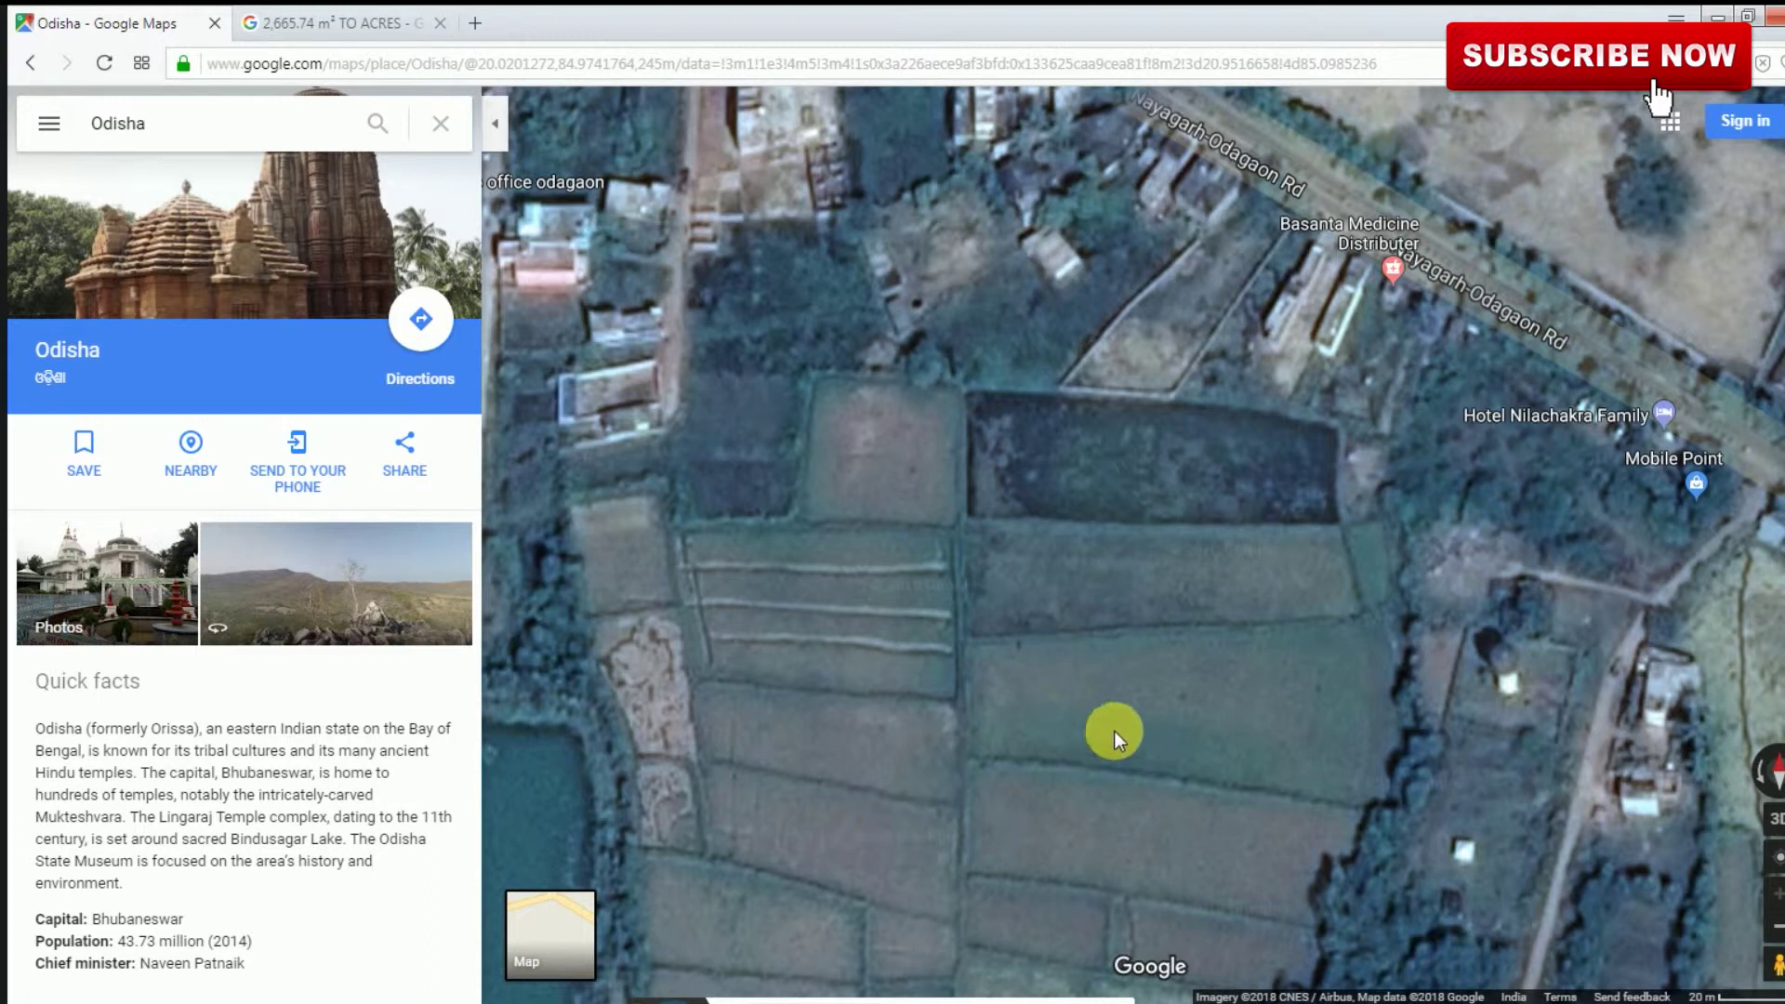
Outline the larger field with Measure distance, adjusting corners, for a 4,729.85 m² area
right_click(963, 644)
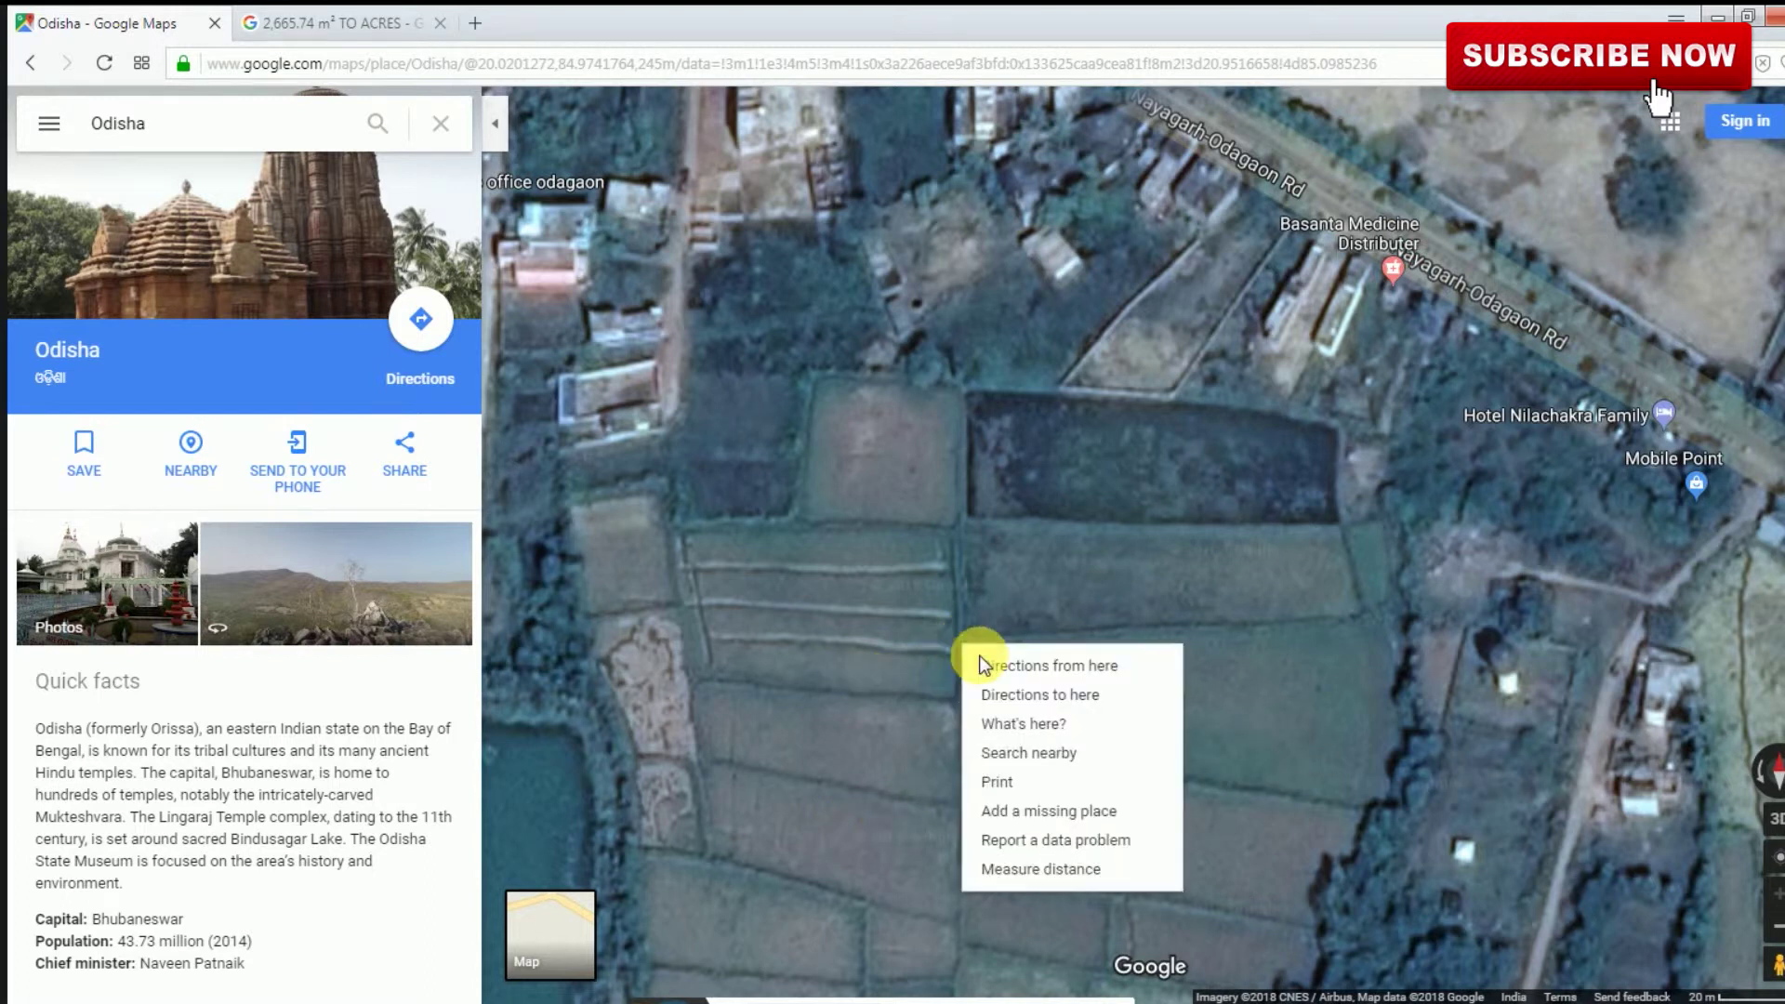
left_click(1050, 873)
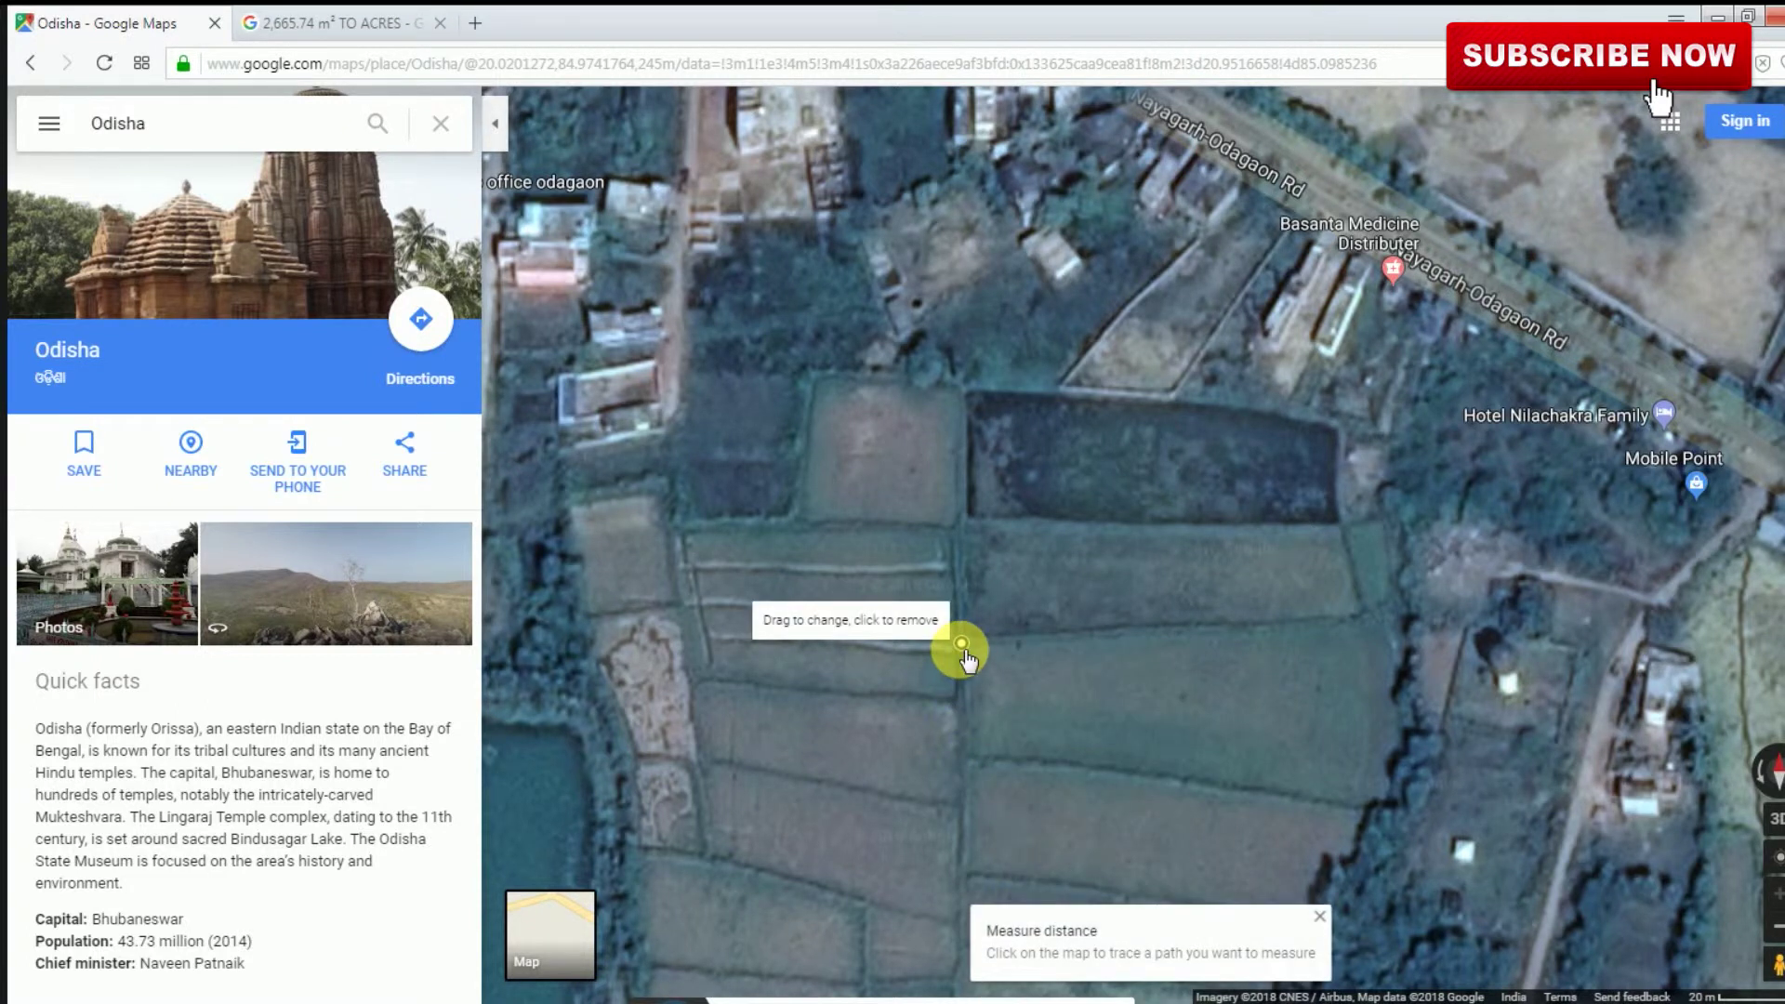
left_click(1403, 620)
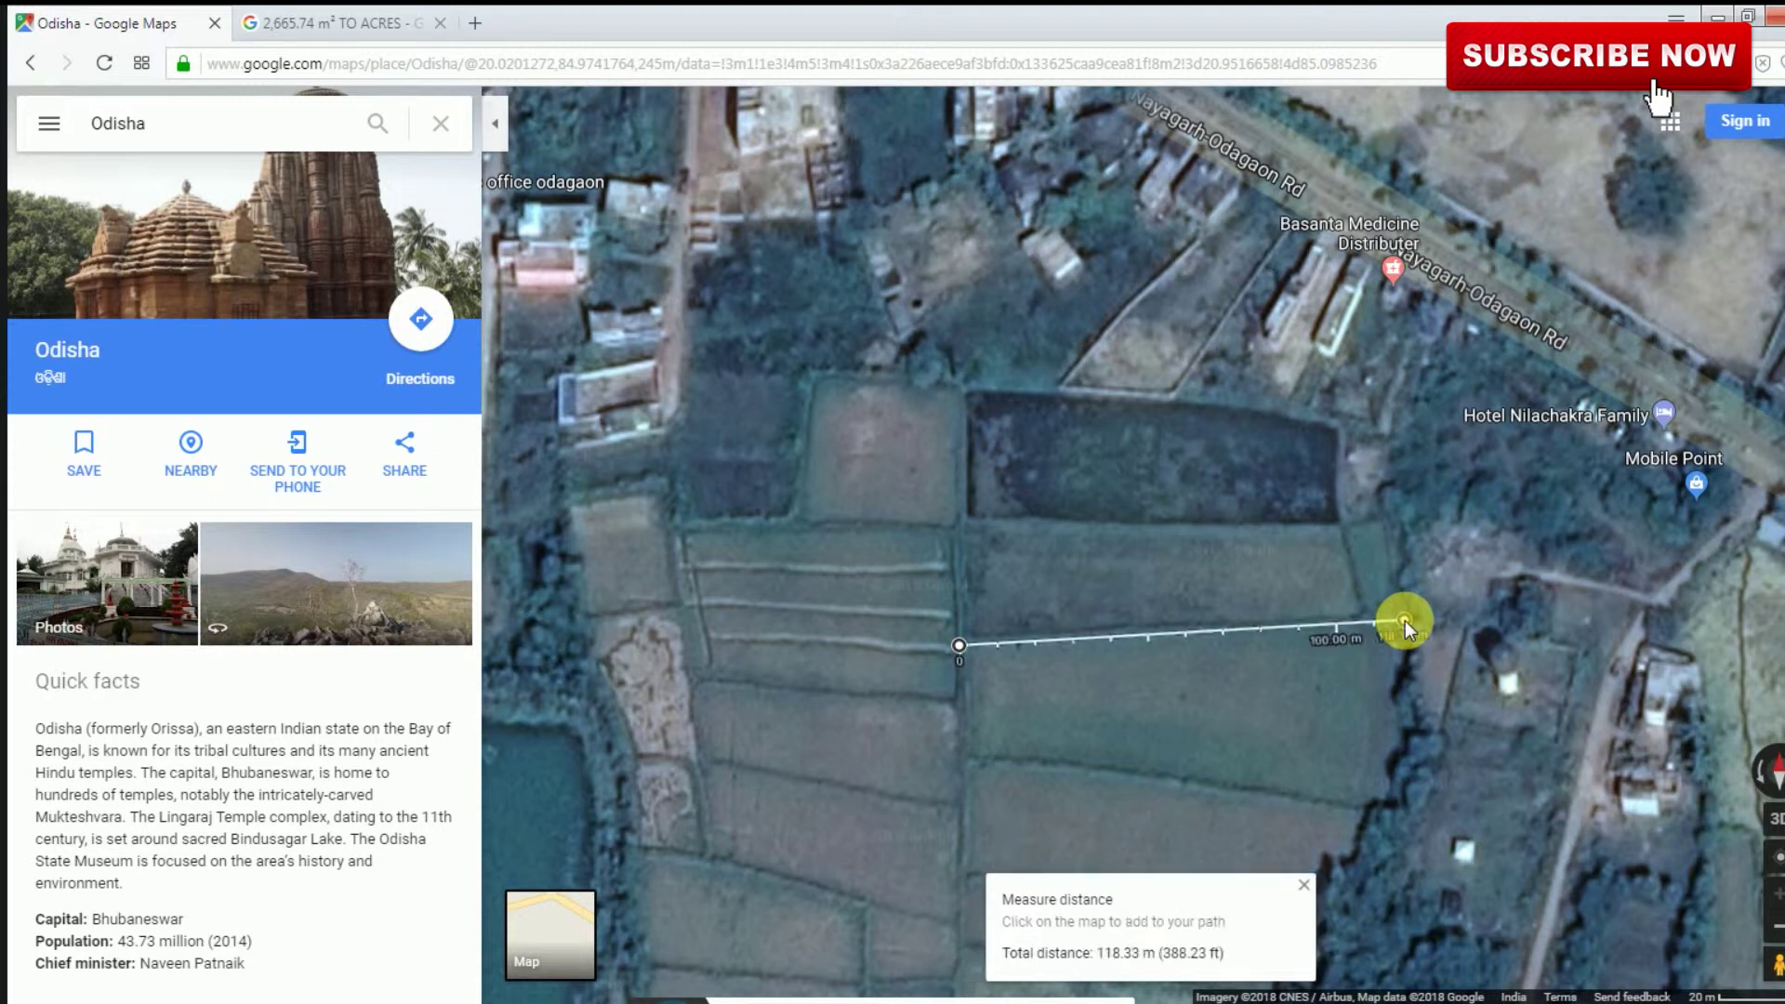
left_click(1414, 803)
left_click_drag(1414, 803, 1413, 831)
left_click_drag(1410, 824, 1413, 813)
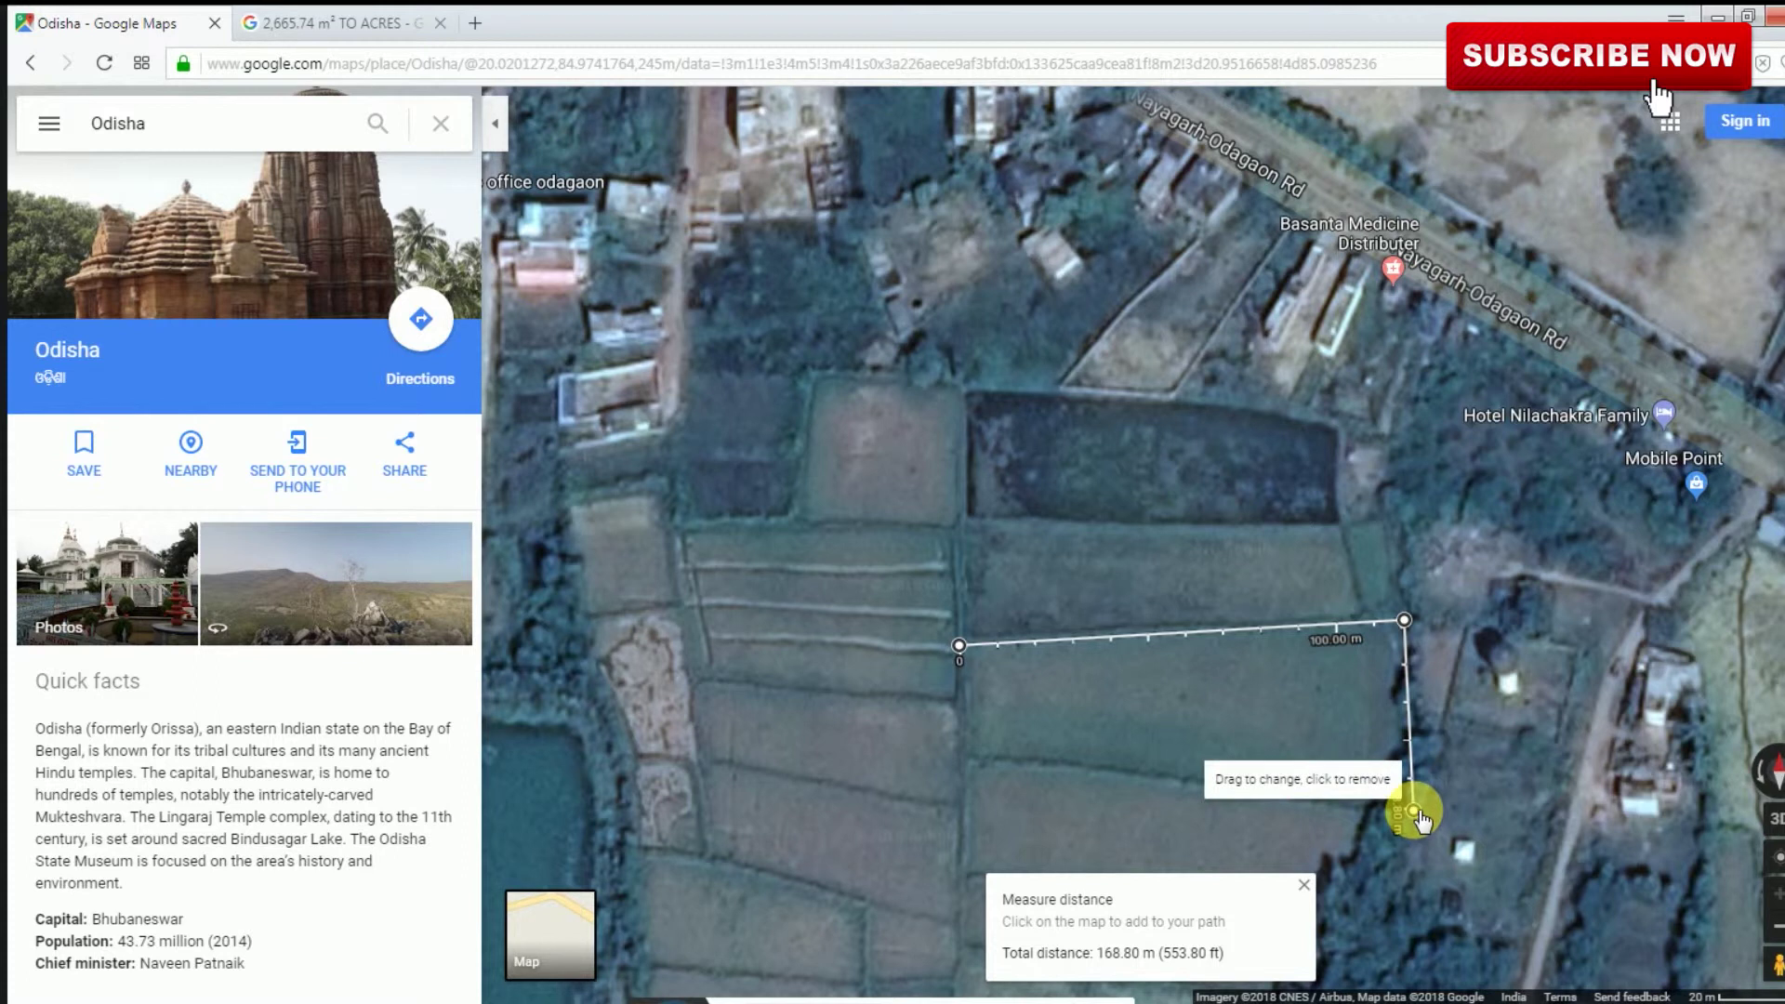
left_click(971, 760)
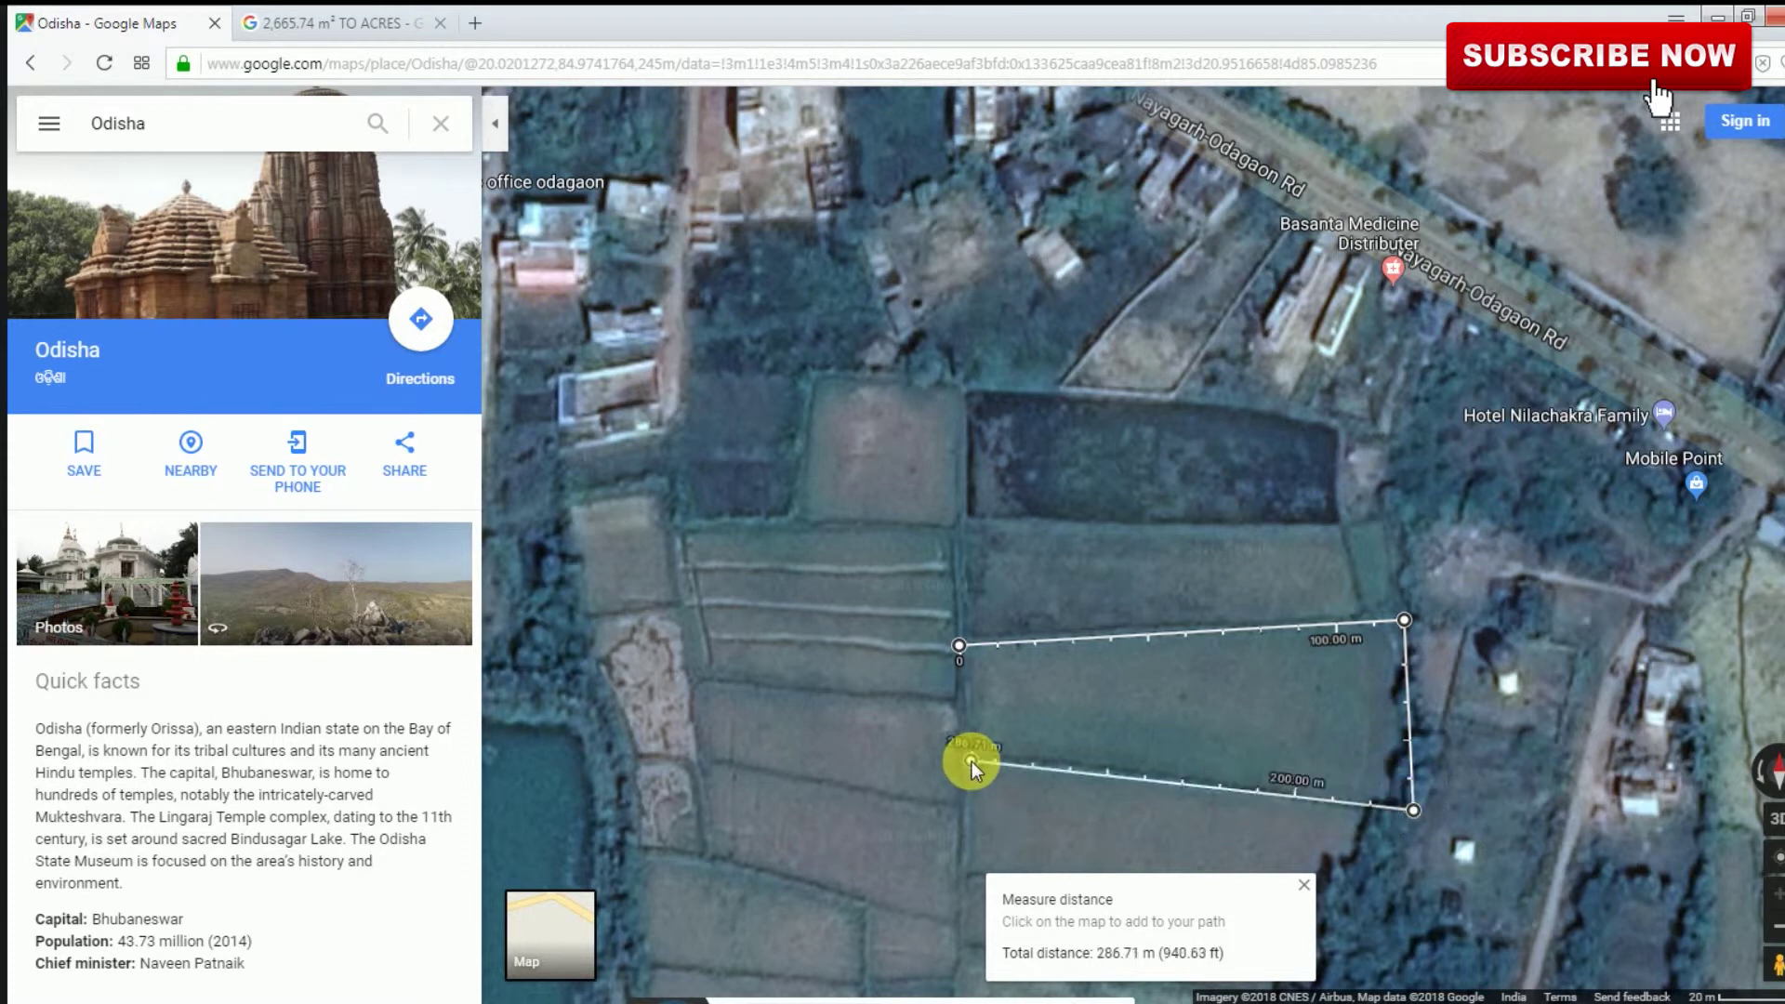
left_click(960, 647)
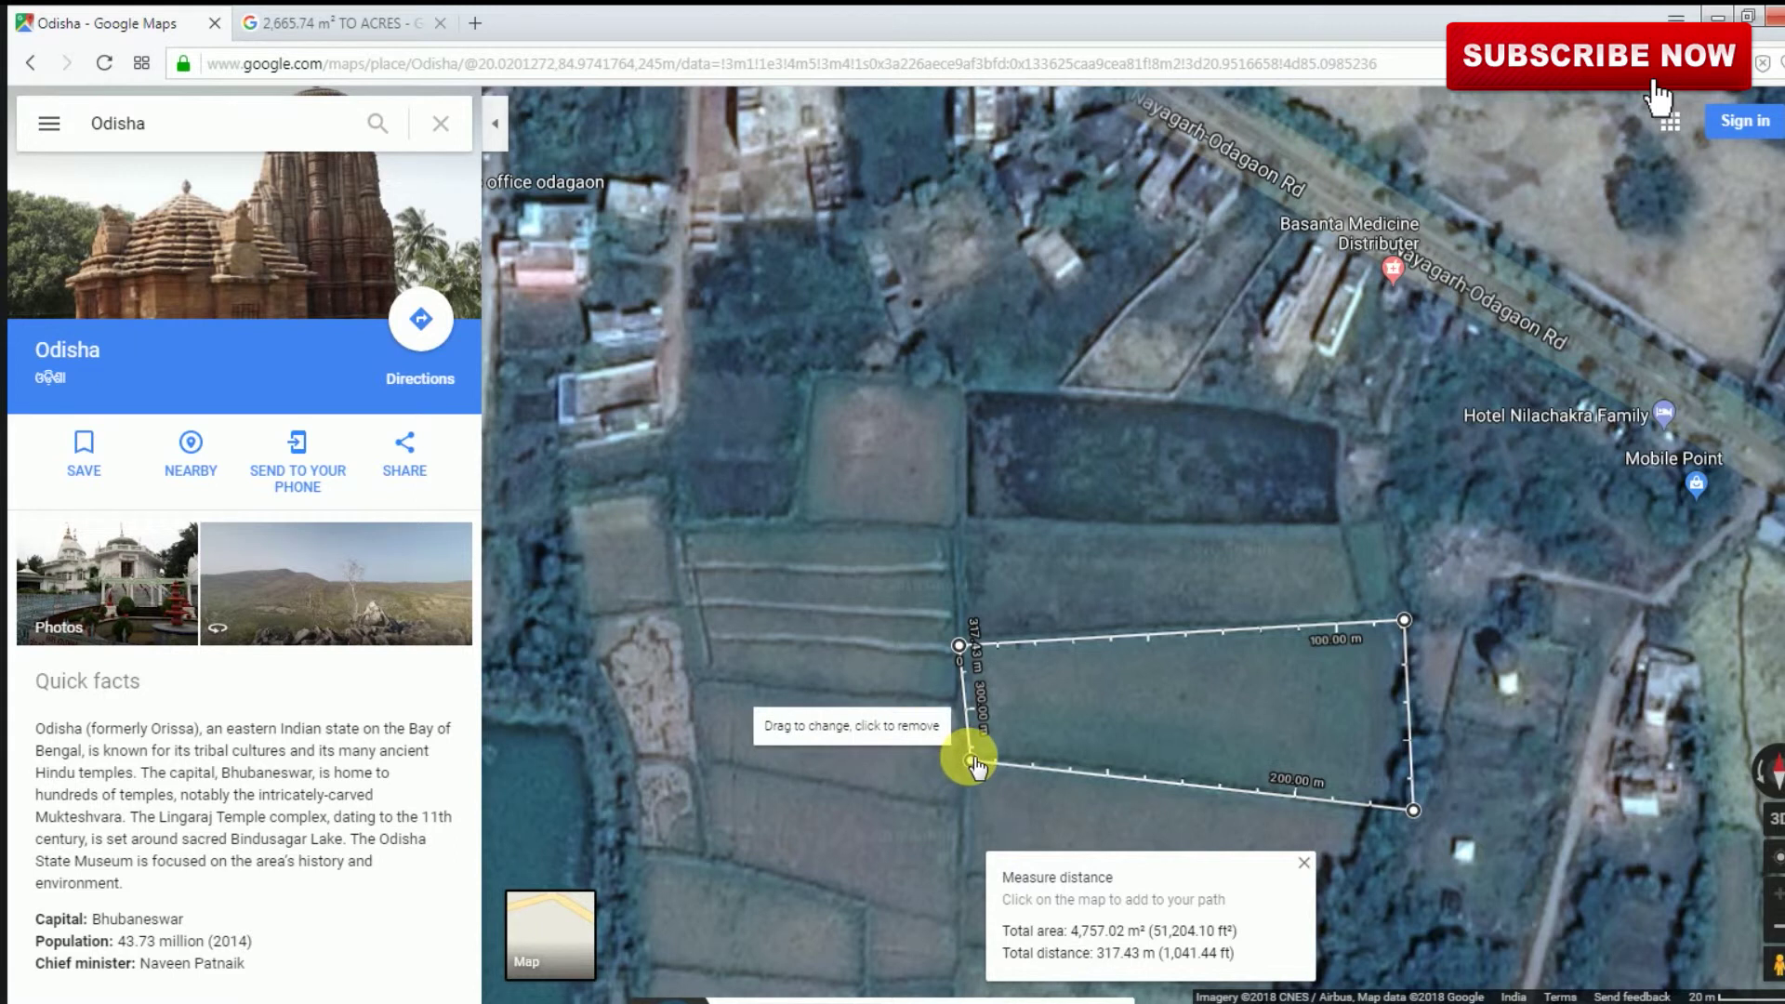
left_click_drag(971, 760, 964, 755)
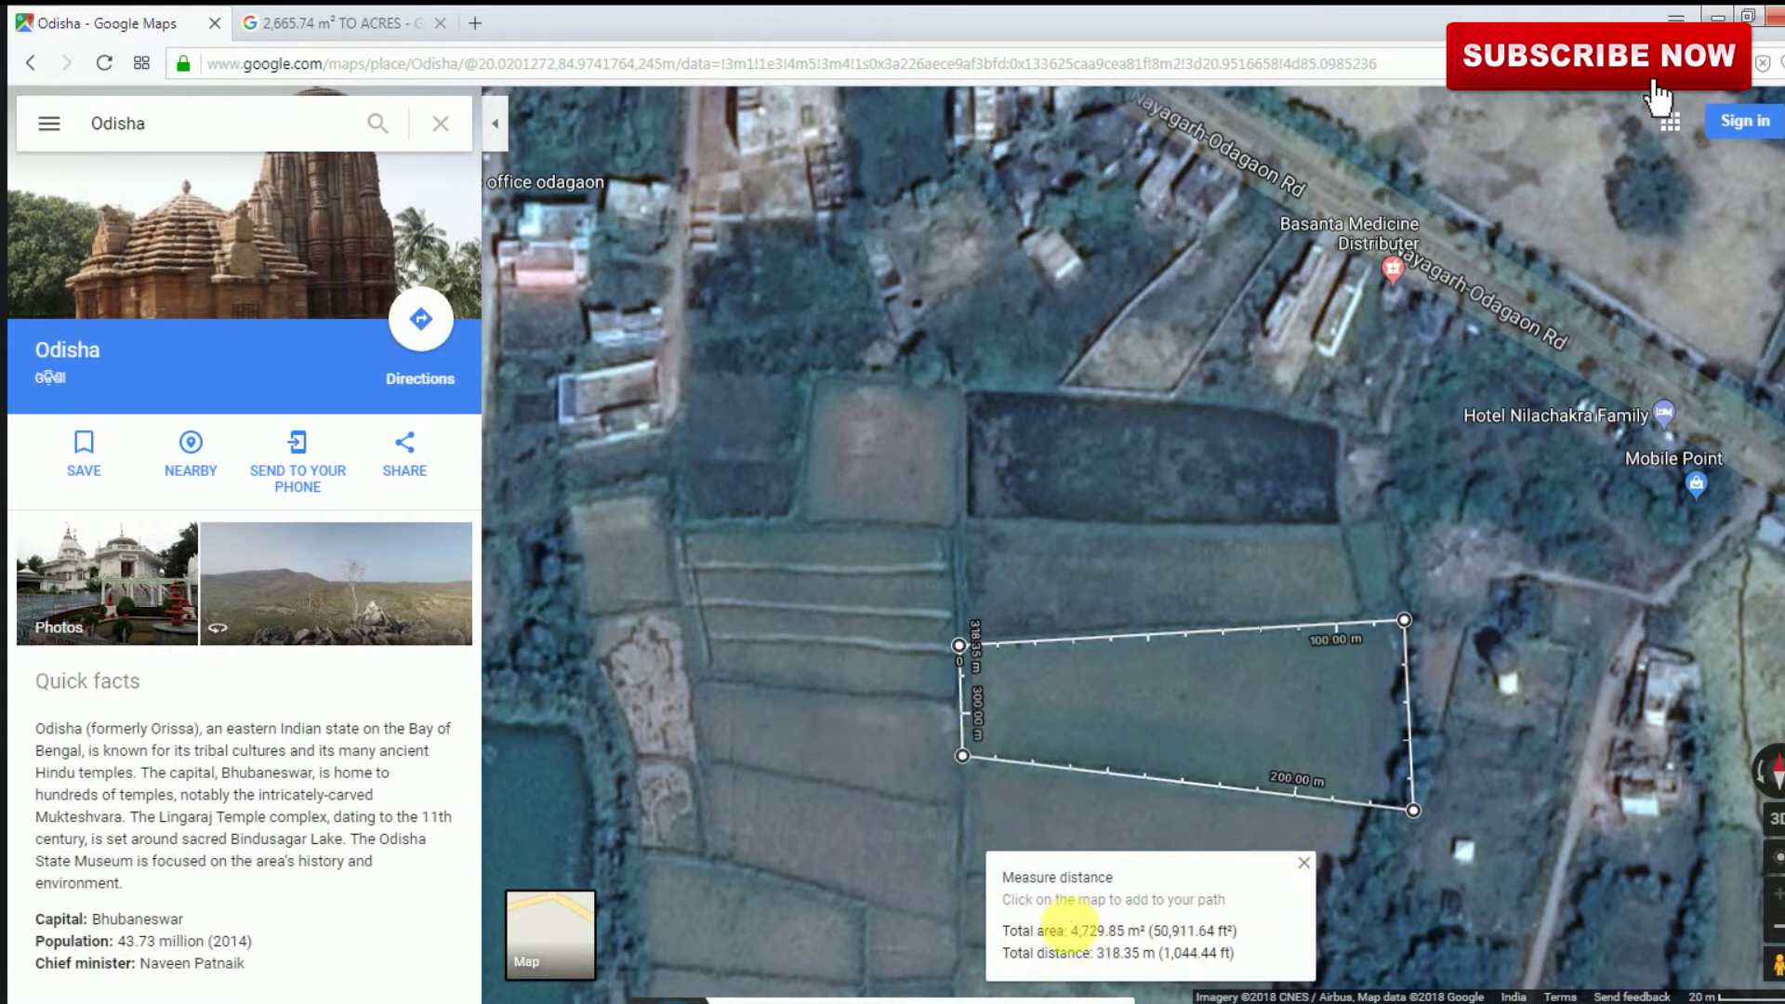
Copy the 4,729.85 m² area and select the query on the search results tab
left_click_drag(1071, 933, 1145, 922)
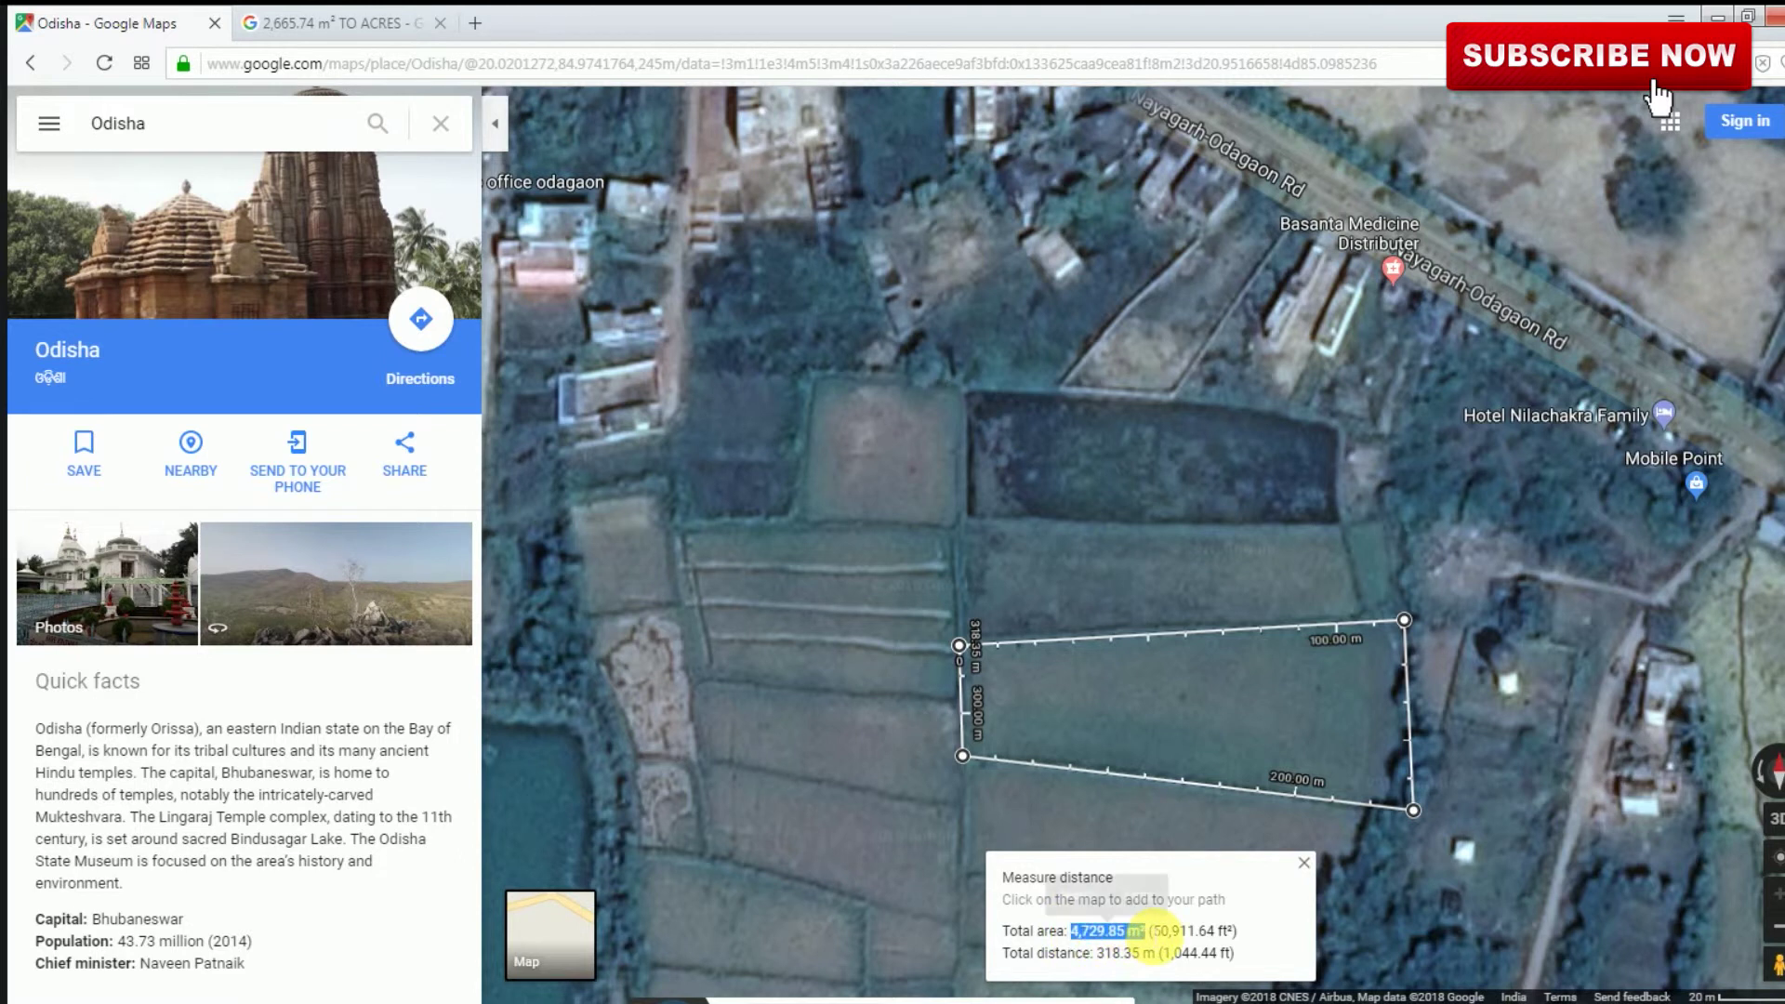
left_click(1136, 897)
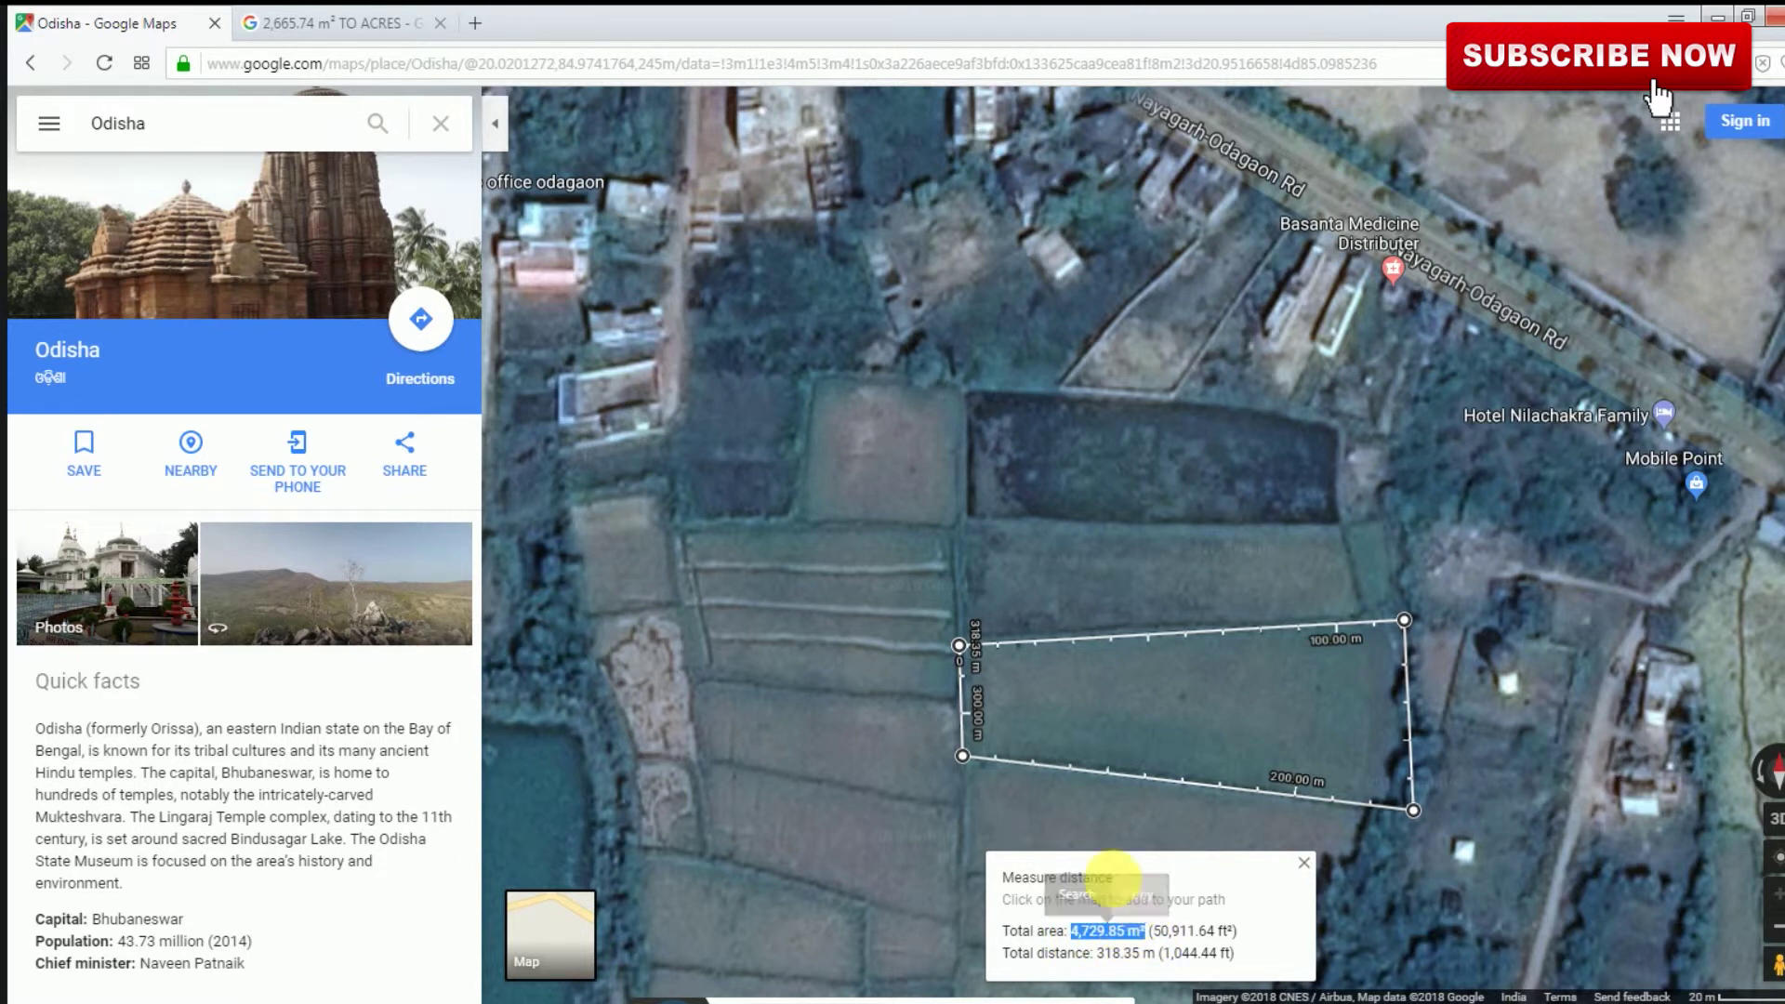
left_click(333, 23)
triple_click(429, 134)
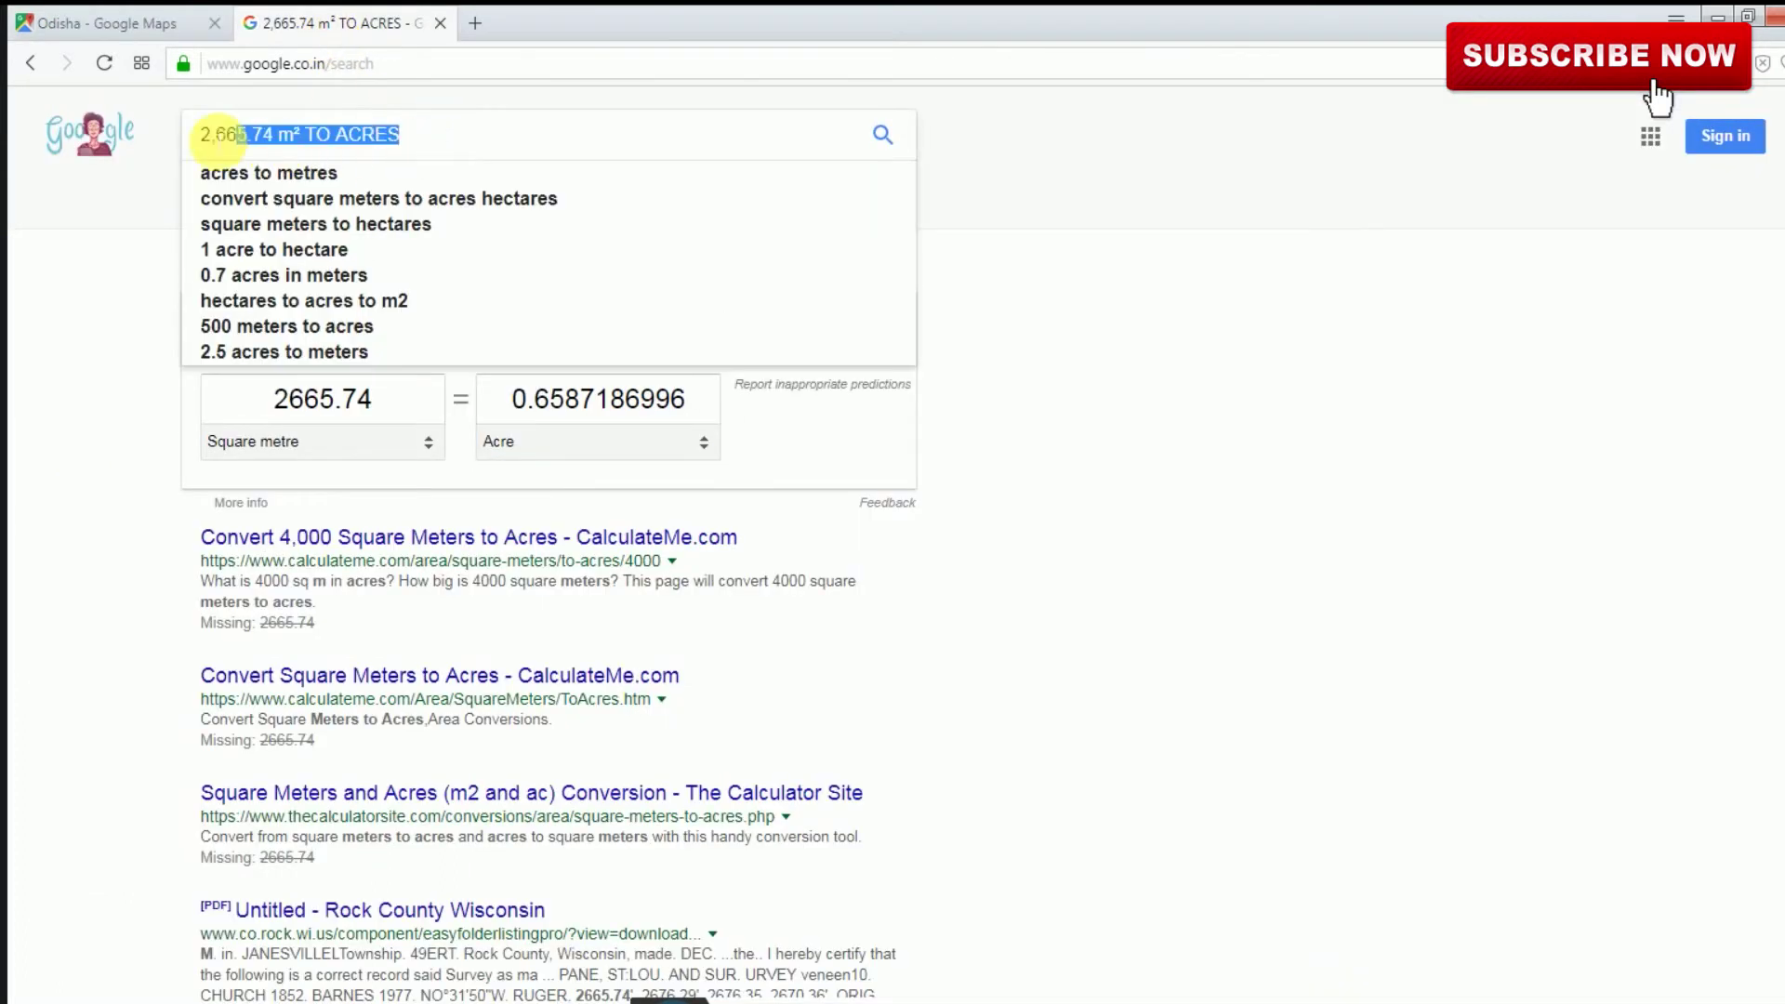
Paste 4,729.85 m² over the old area in the query and convert it to 1.168771389 acres
left_click(288, 134)
left_click_drag(290, 135, 184, 128)
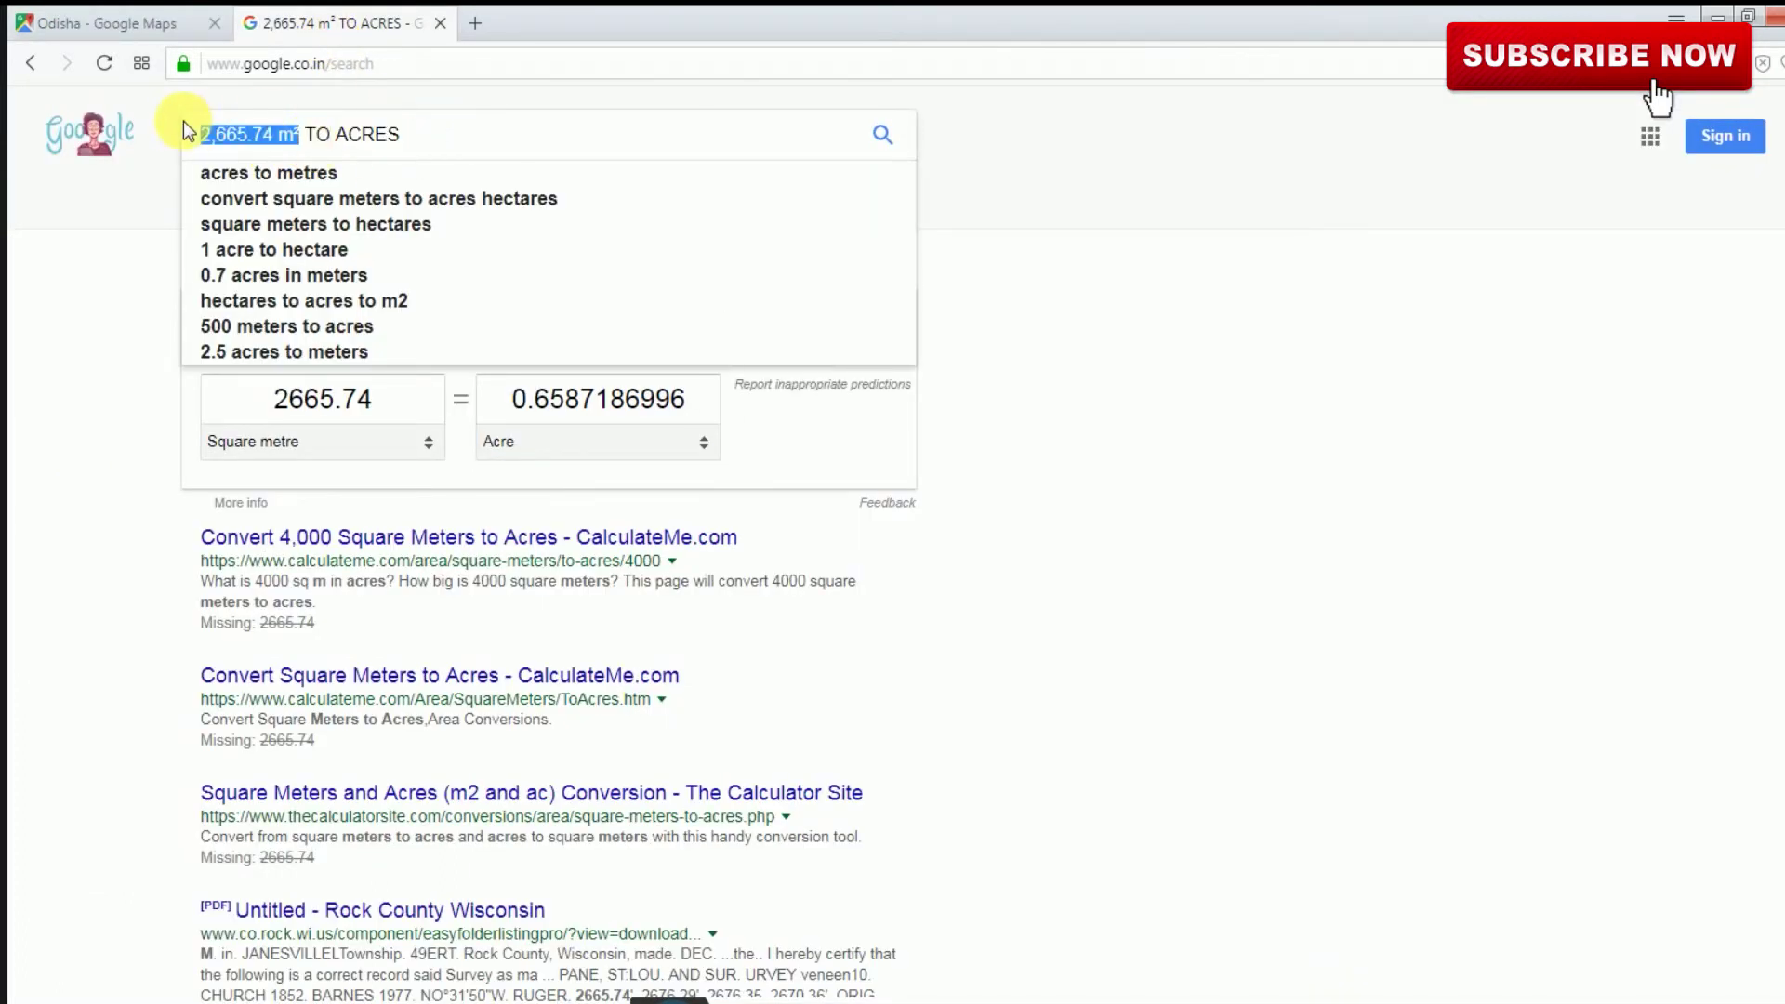
right_click(217, 134)
left_click(284, 203)
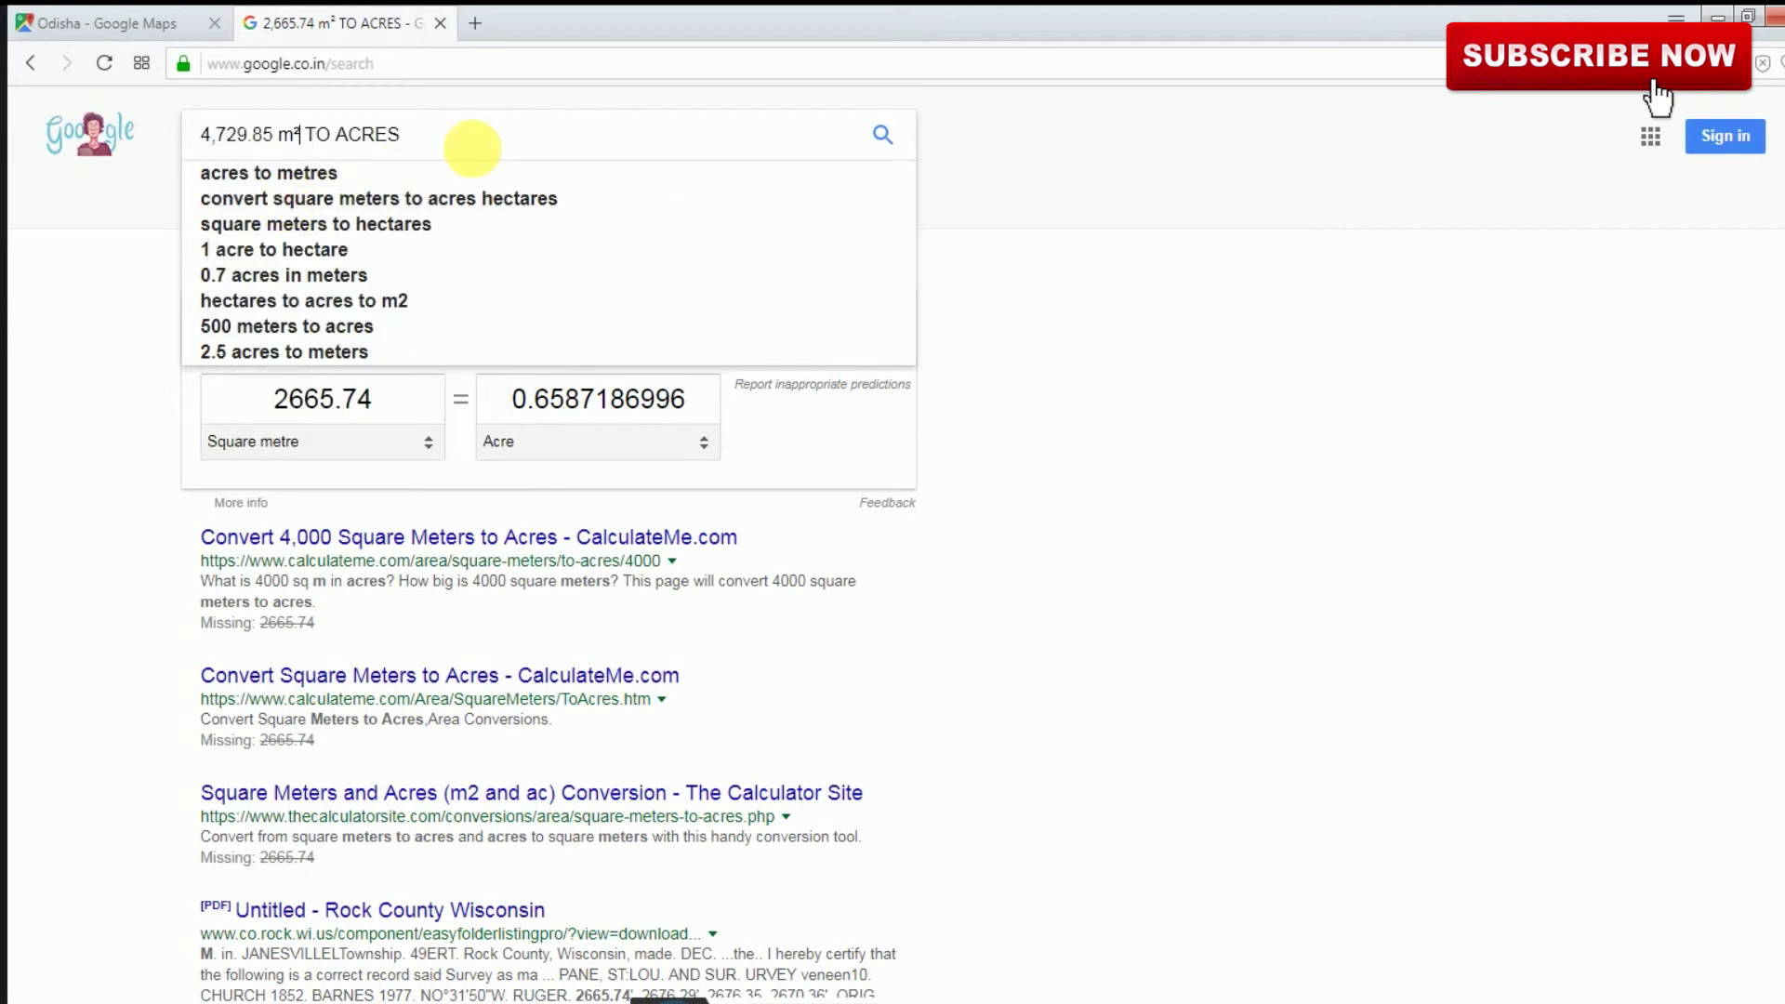
left_click(881, 138)
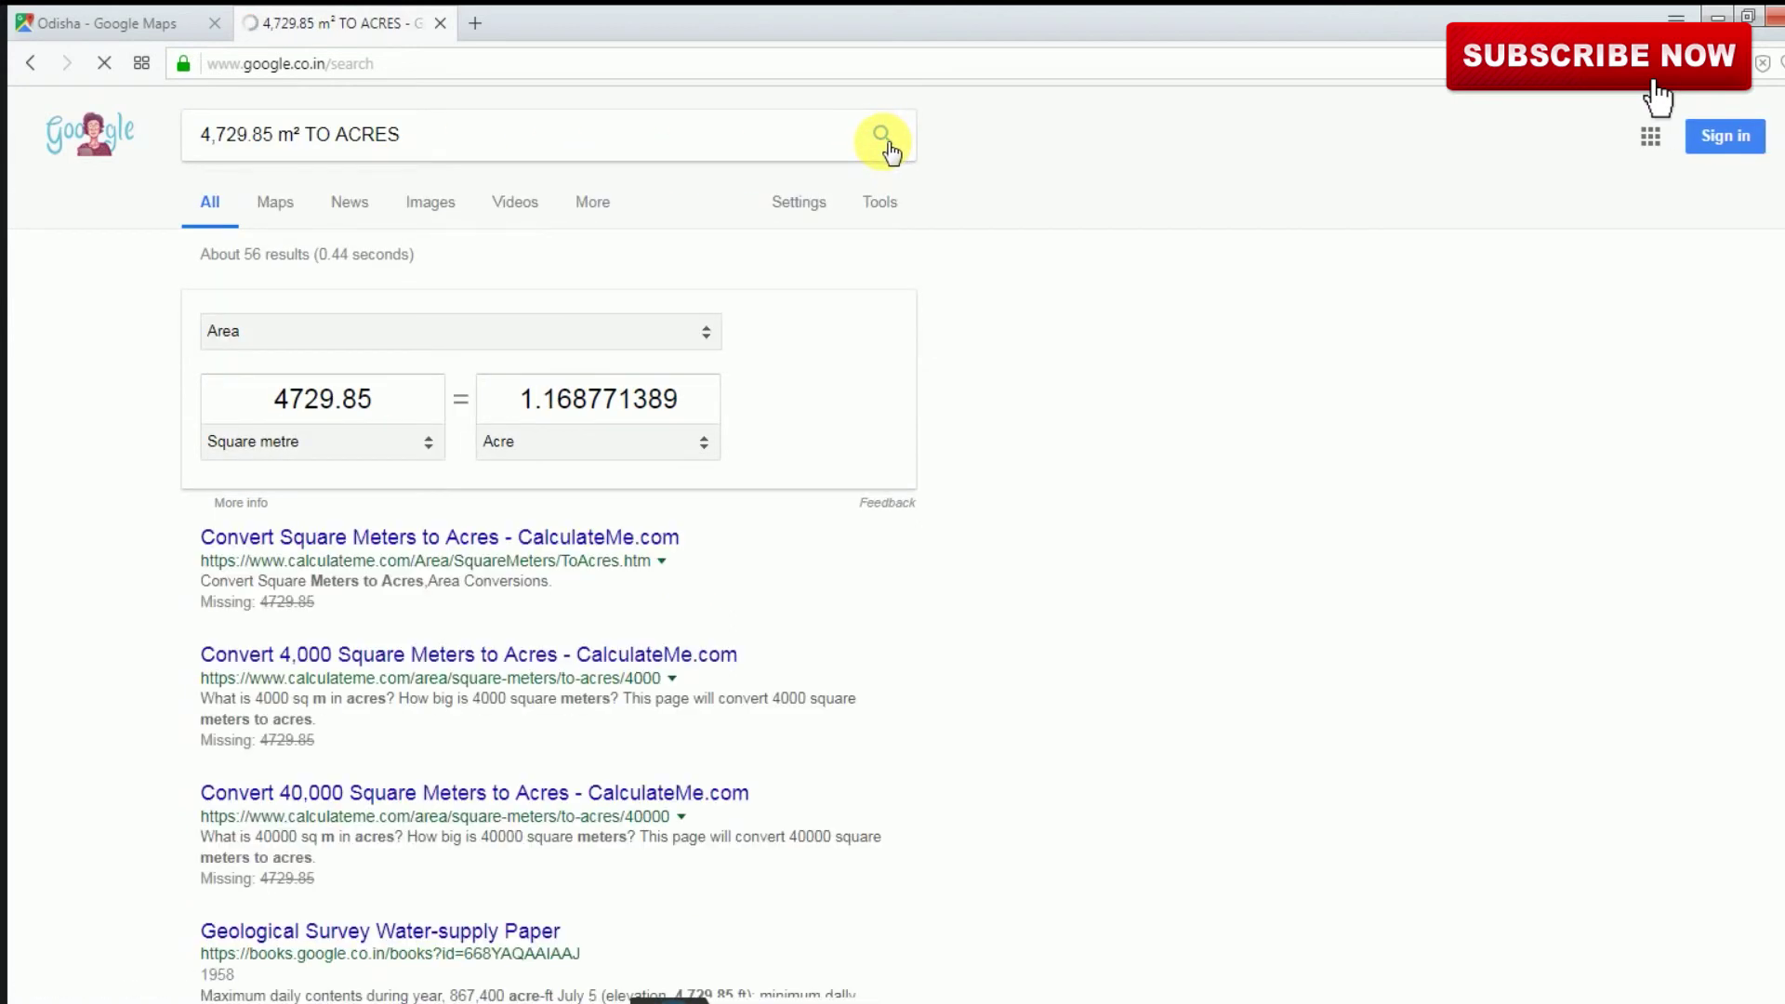